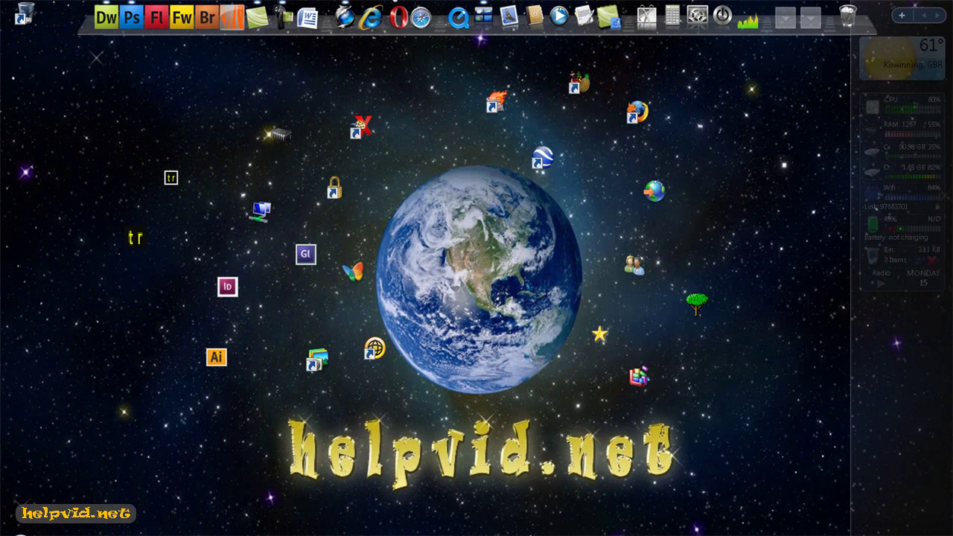
# - Back in Firefox, close the ConvertICO tab and minimize the browser to the desktop
pyautogui.moveTo(334, 534)
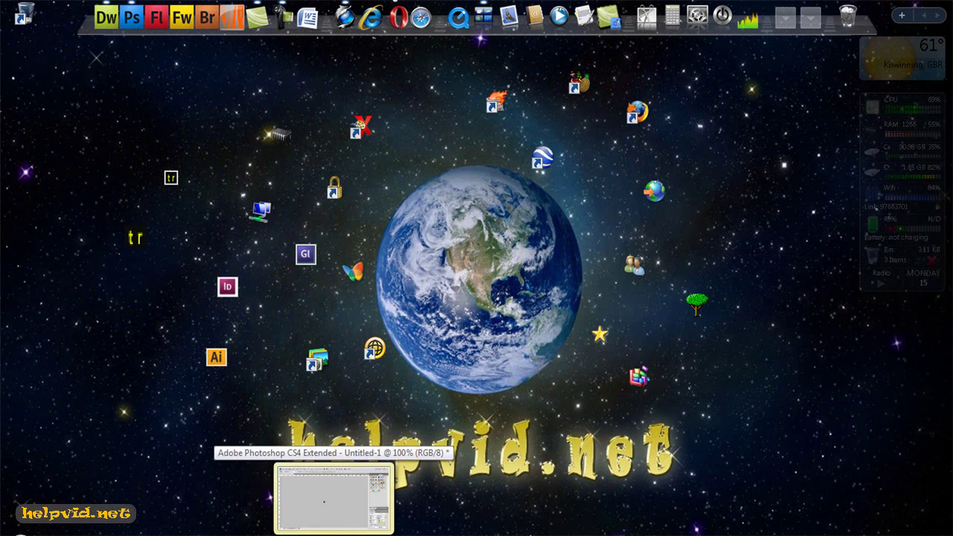
pyautogui.hotkey('alt', 'Tab')
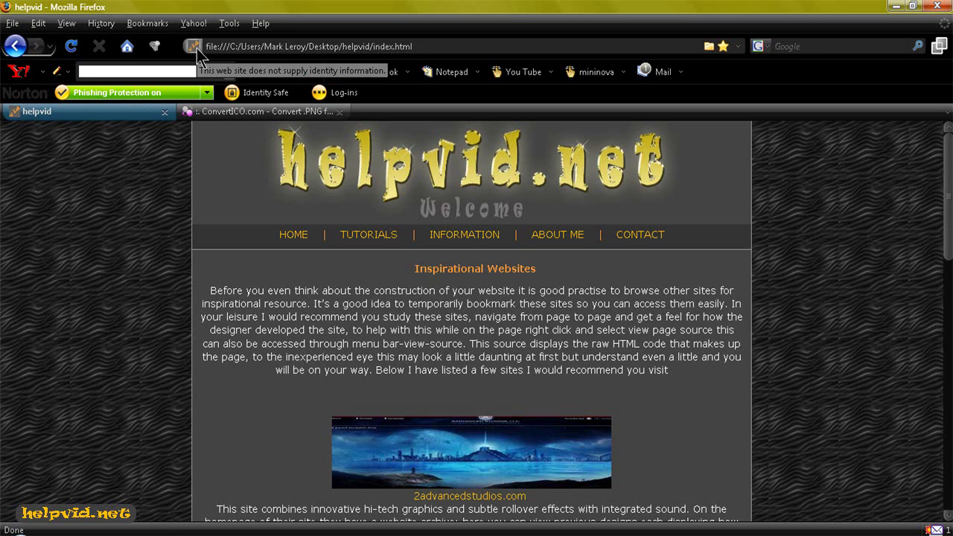
pyautogui.click(340, 111)
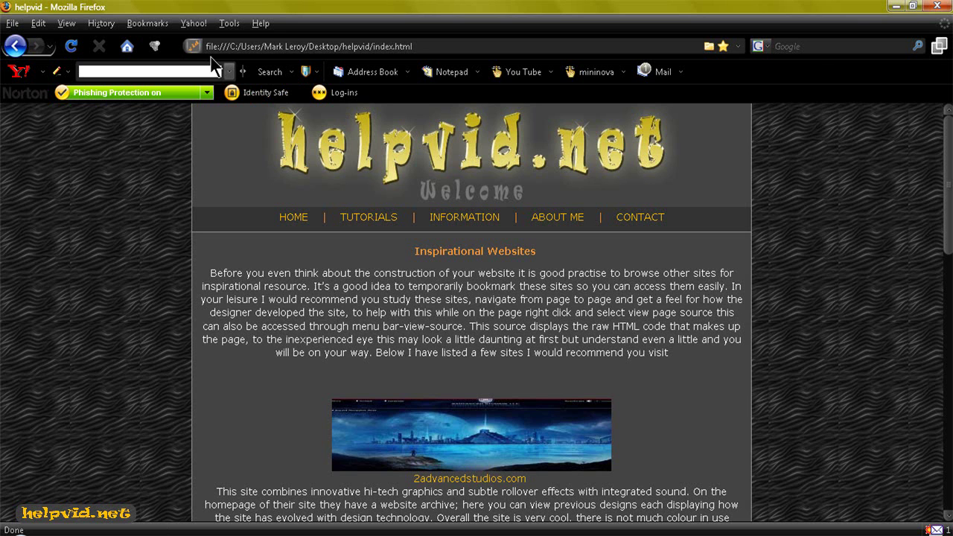
pyautogui.click(899, 6)
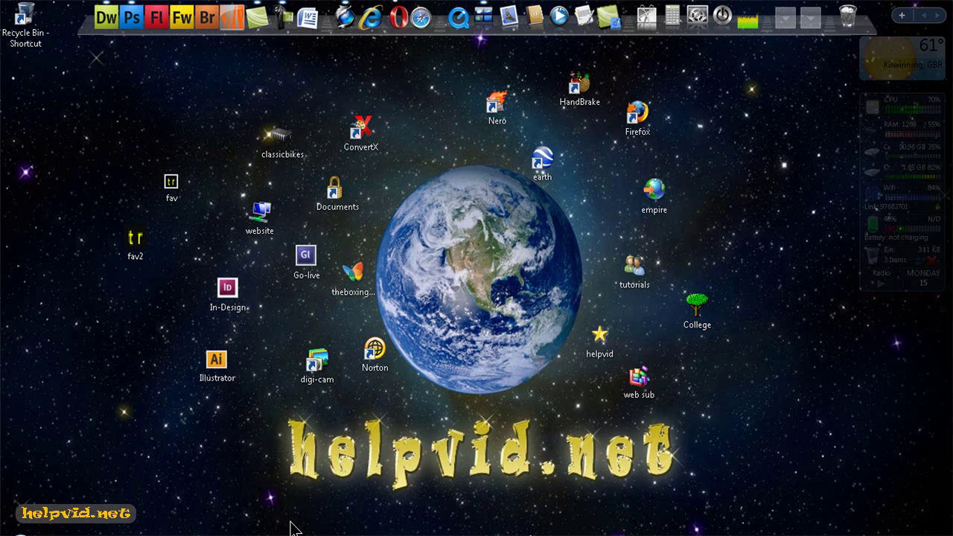
# - Restore Photoshop and create a new 50 × 50 pixel document with a white background
pyautogui.click(334, 498)
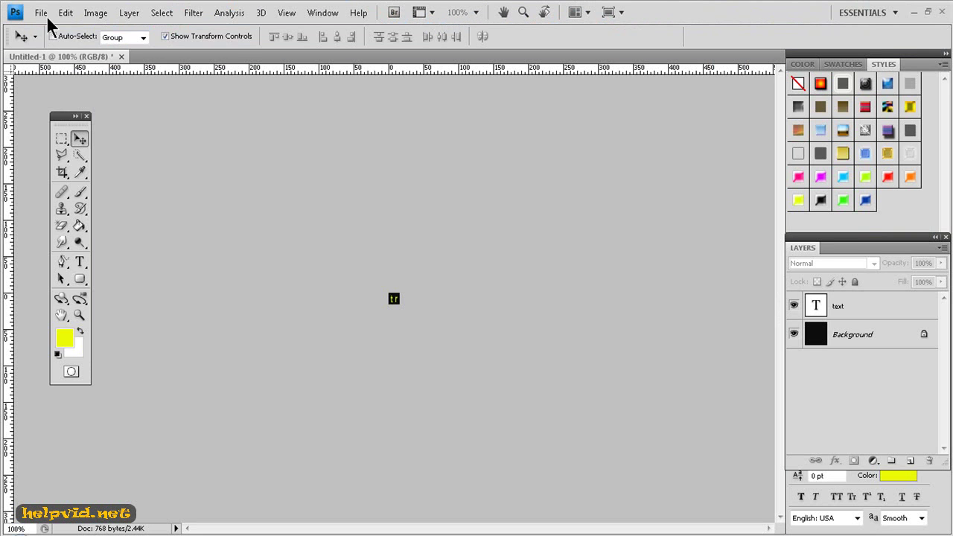
pyautogui.click(41, 12)
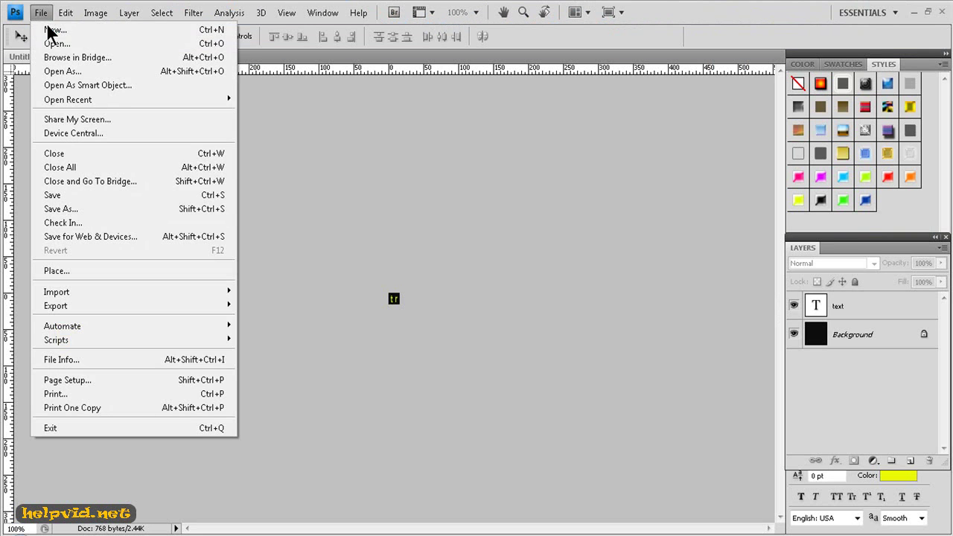
pyautogui.click(51, 31)
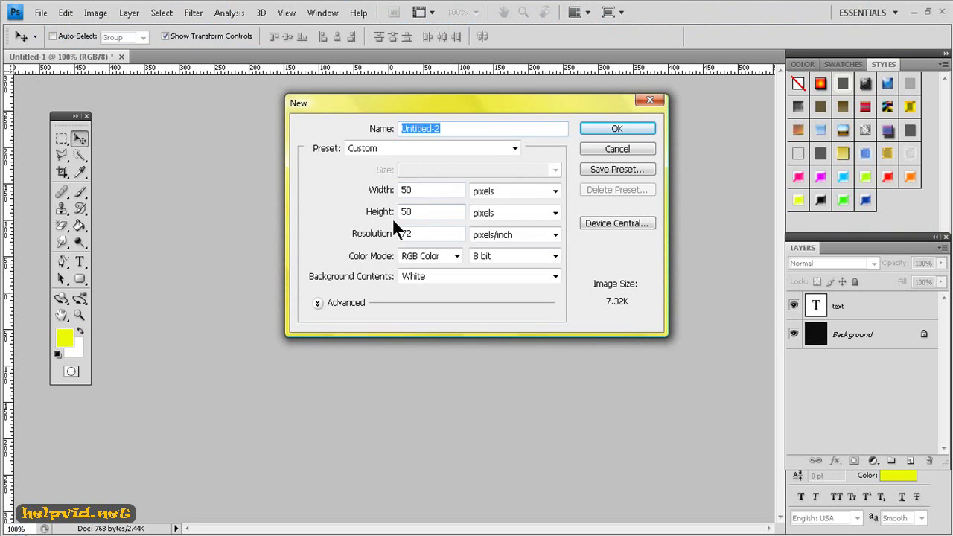
pyautogui.click(611, 128)
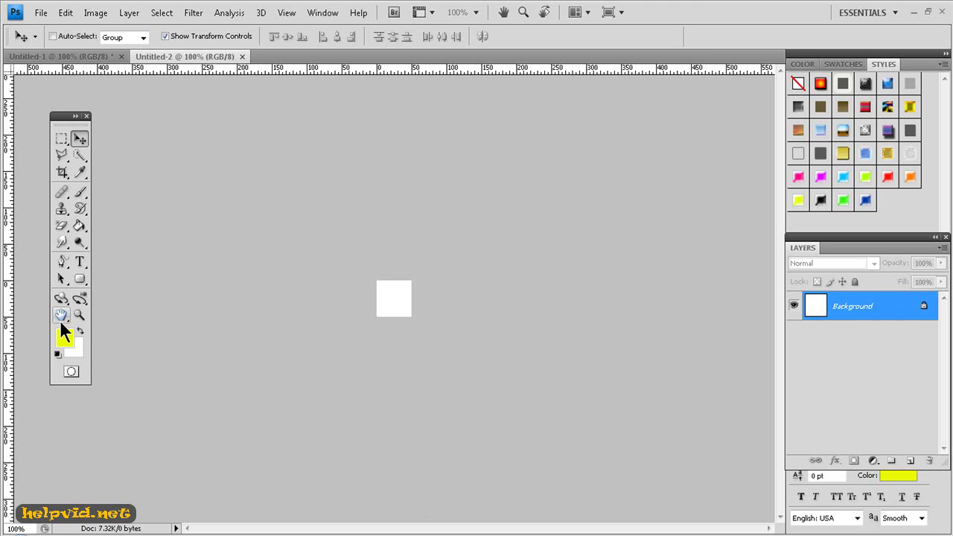
# - Set the foreground colour to near-black 070707 and paint-bucket fill the whole canvas
pyautogui.click(63, 338)
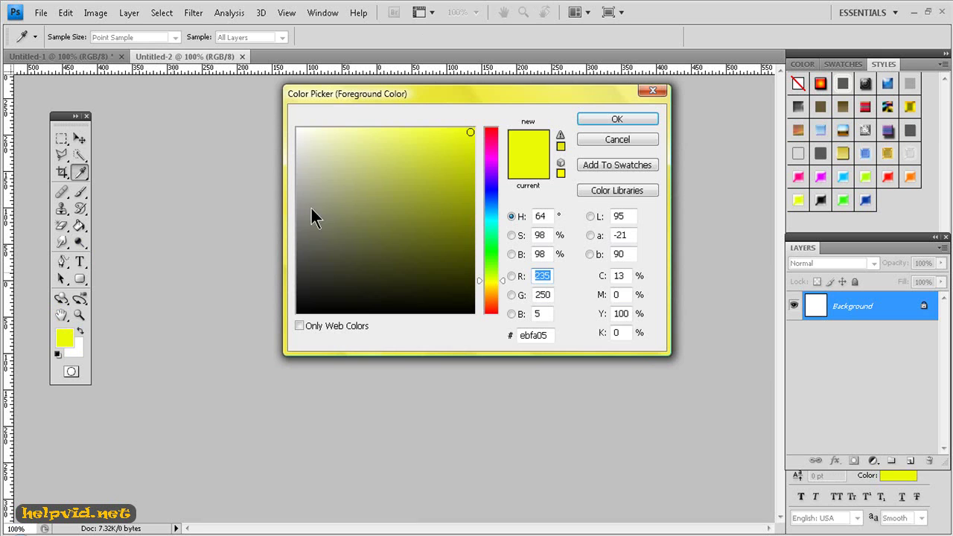
pyautogui.click(299, 309)
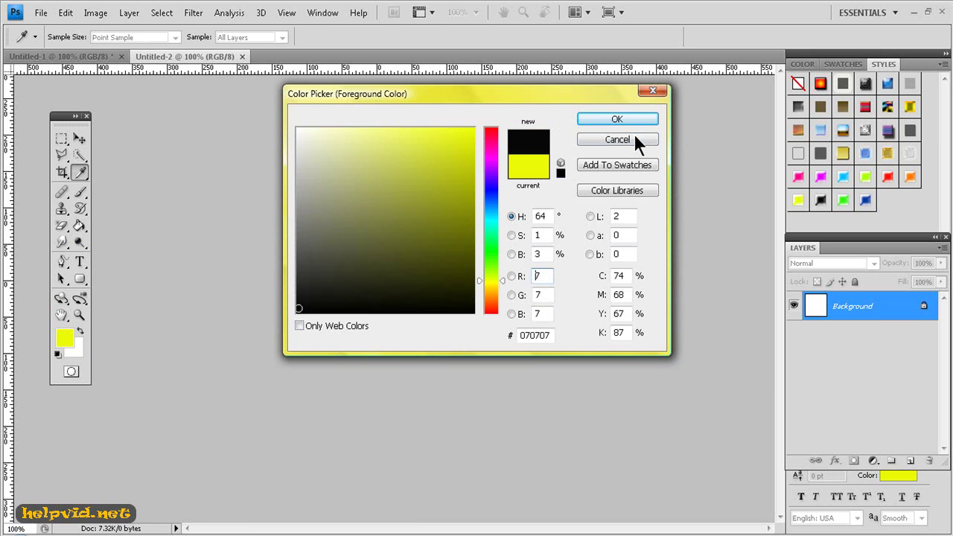
pyautogui.click(617, 119)
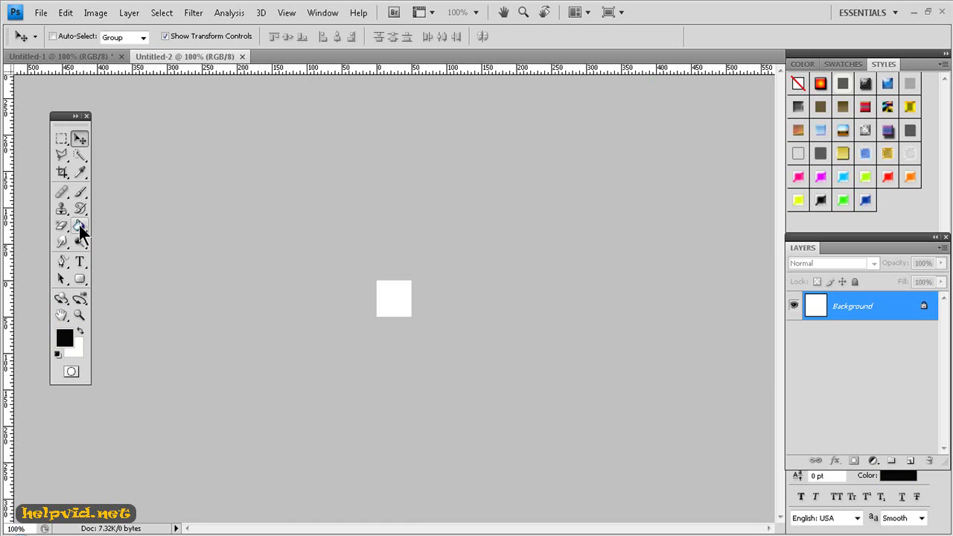
pyautogui.click(79, 226)
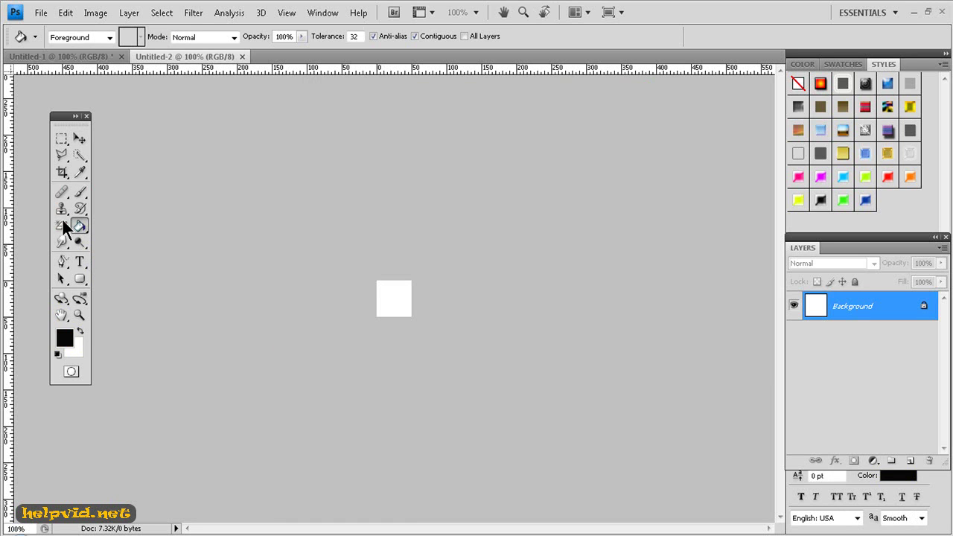
pyautogui.click(394, 298)
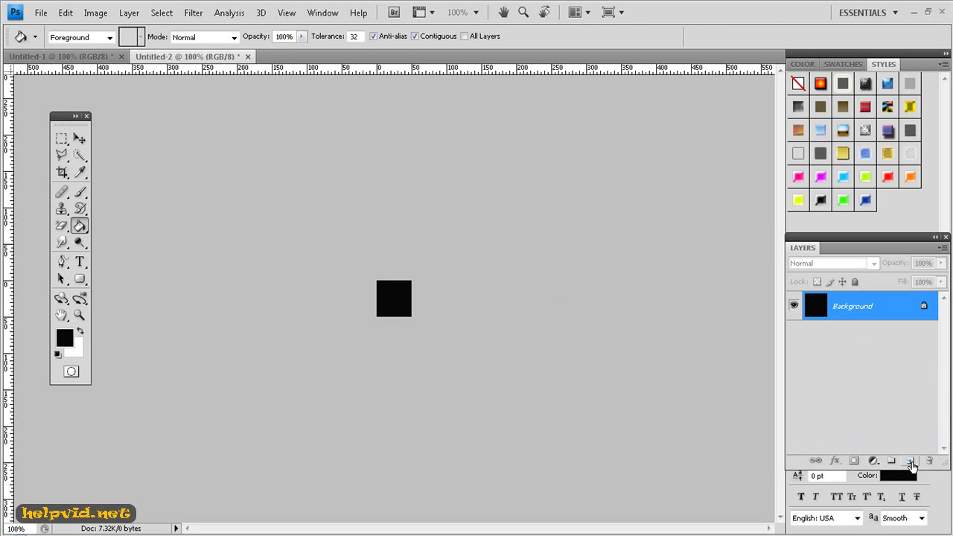
# - Add a new layer above Background and rename it 'text'
pyautogui.click(911, 464)
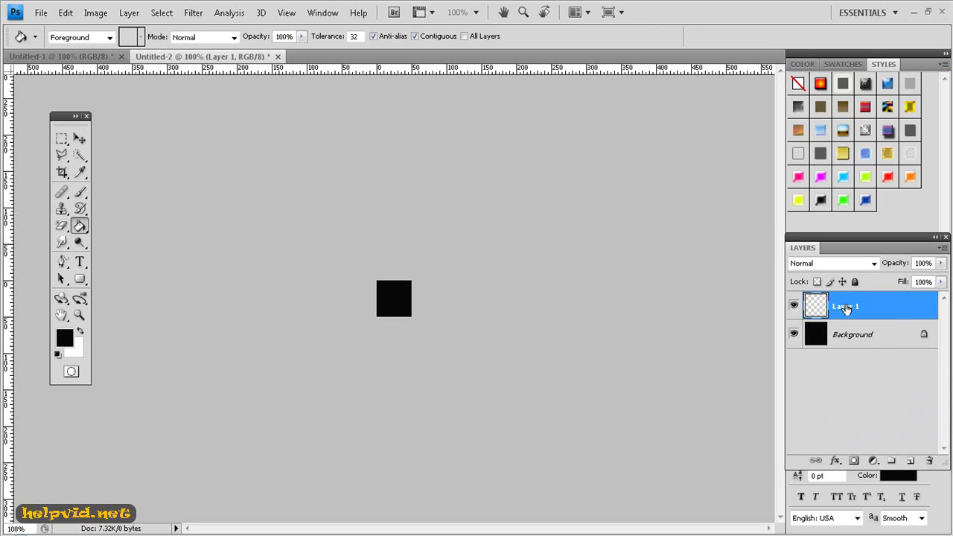
pyautogui.doubleClick(846, 307)
pyautogui.write('text')
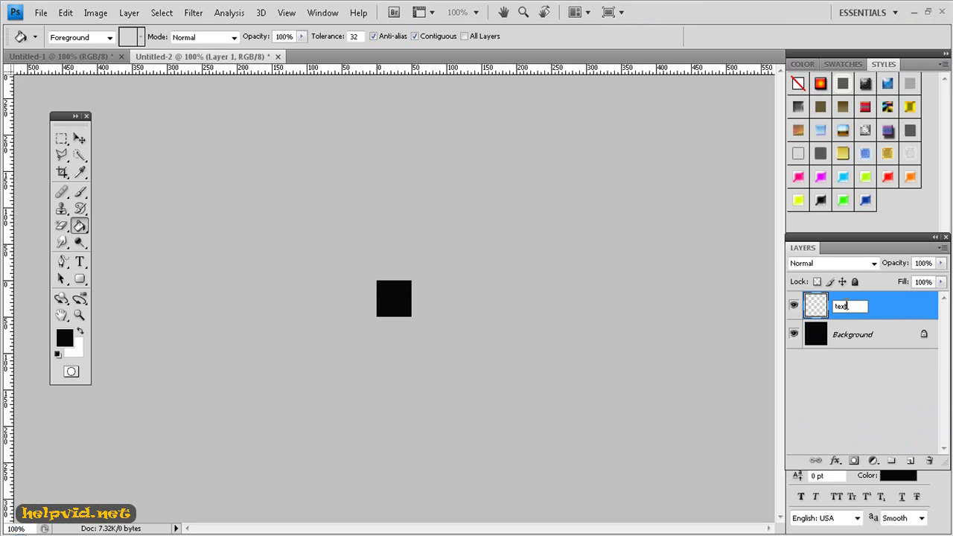
# - Type the letters 'ts' in bright yellow e7fe03 Candara Bold on the black square
pyautogui.click(81, 260)
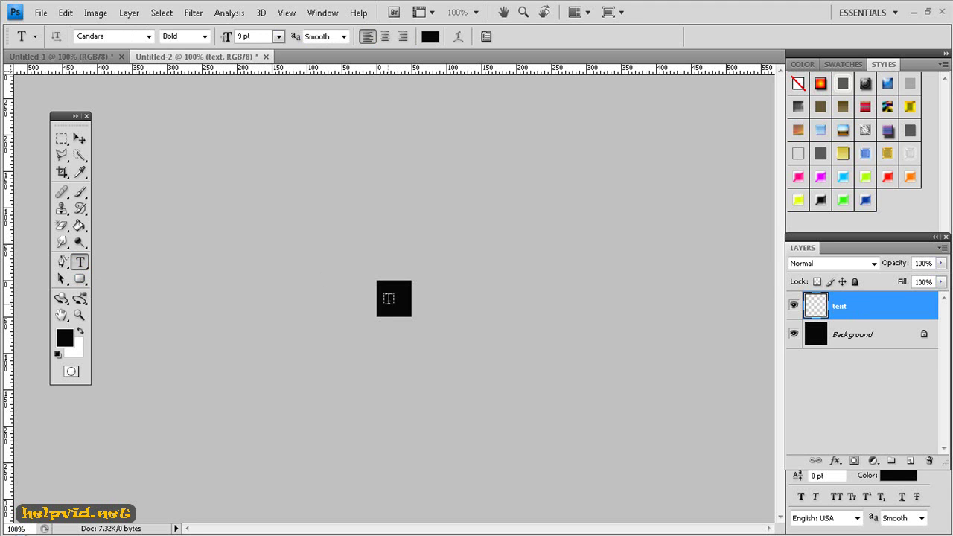
pyautogui.click(432, 37)
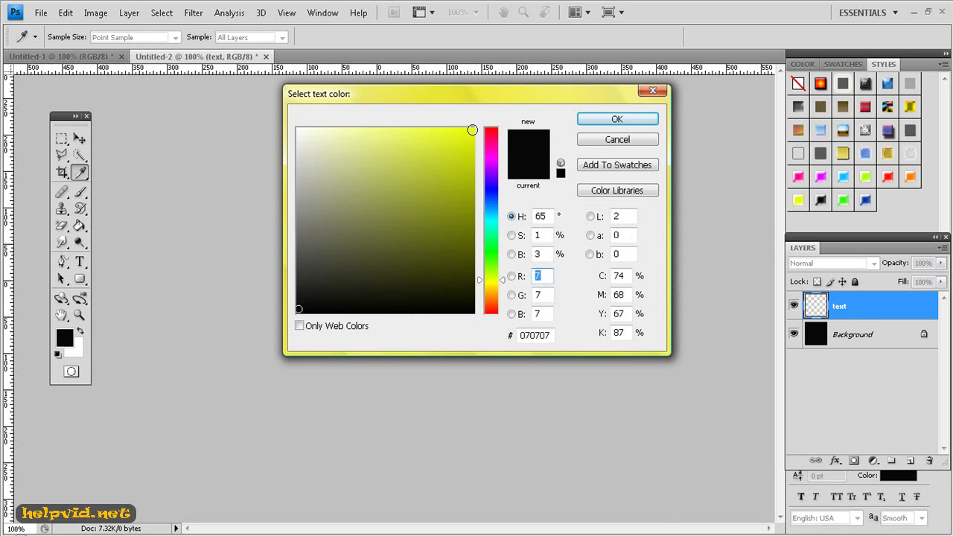
pyautogui.click(473, 130)
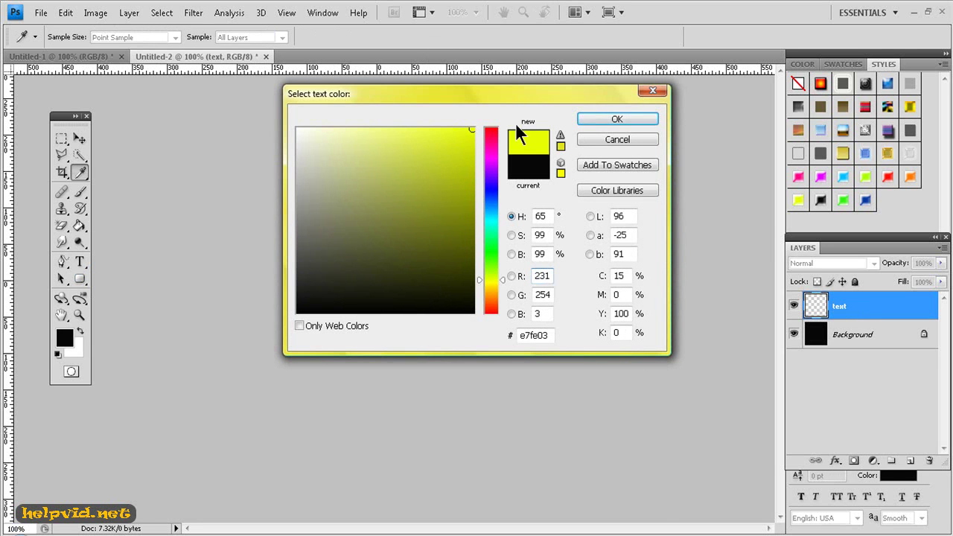
pyautogui.click(602, 117)
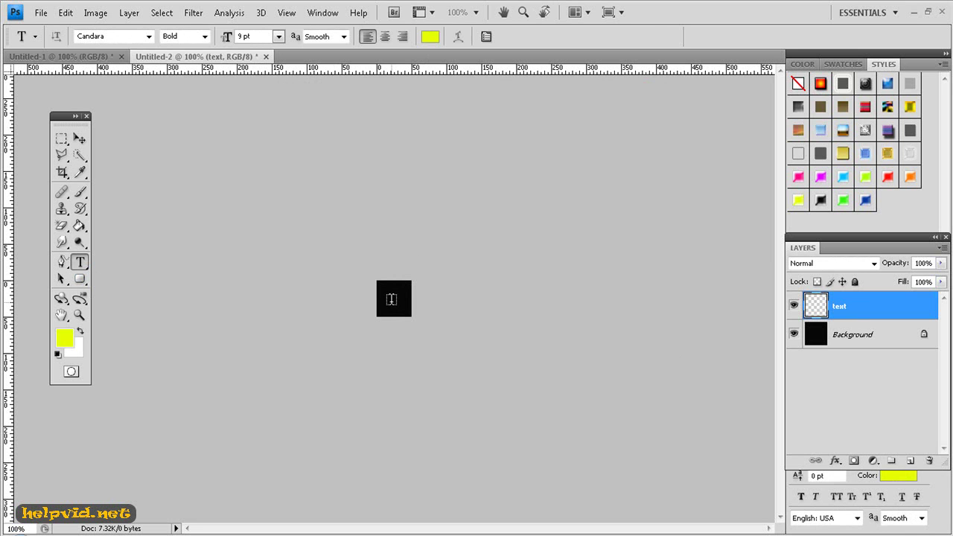
pyautogui.click(392, 299)
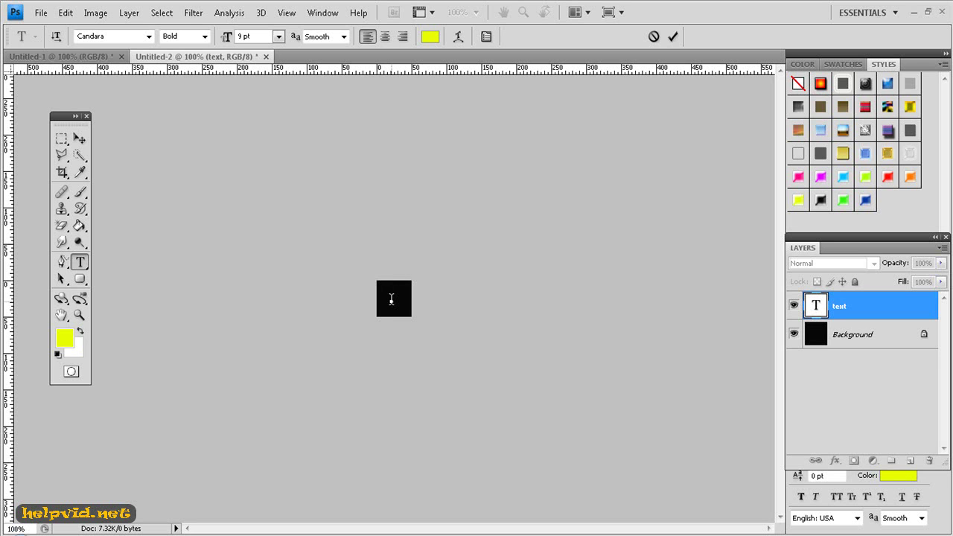
pyautogui.write('ts')
# - Align the ts text and Background on vertical and horizontal centres, then deselect
pyautogui.press('ctrl')
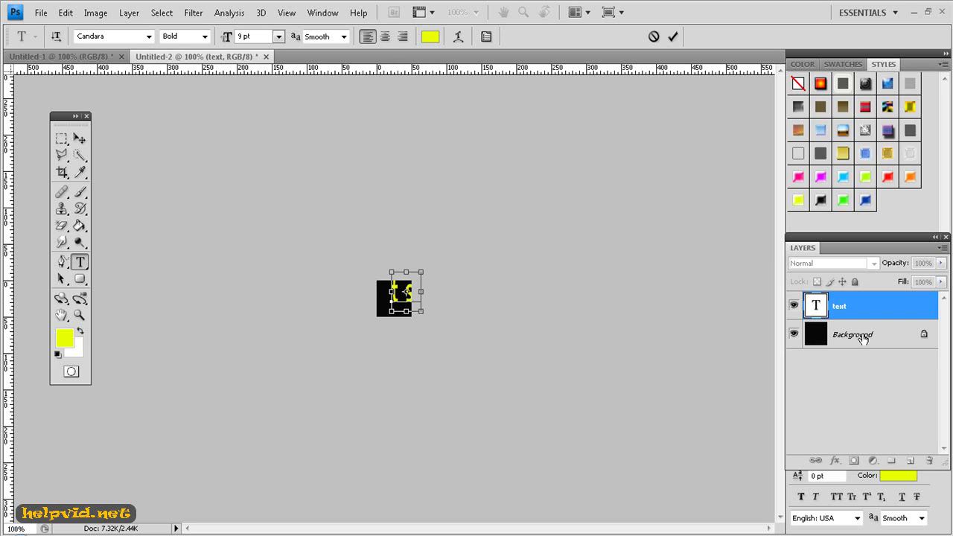
pyautogui.keyDown('ctrl'); pyautogui.click(862, 338); pyautogui.keyUp('ctrl')
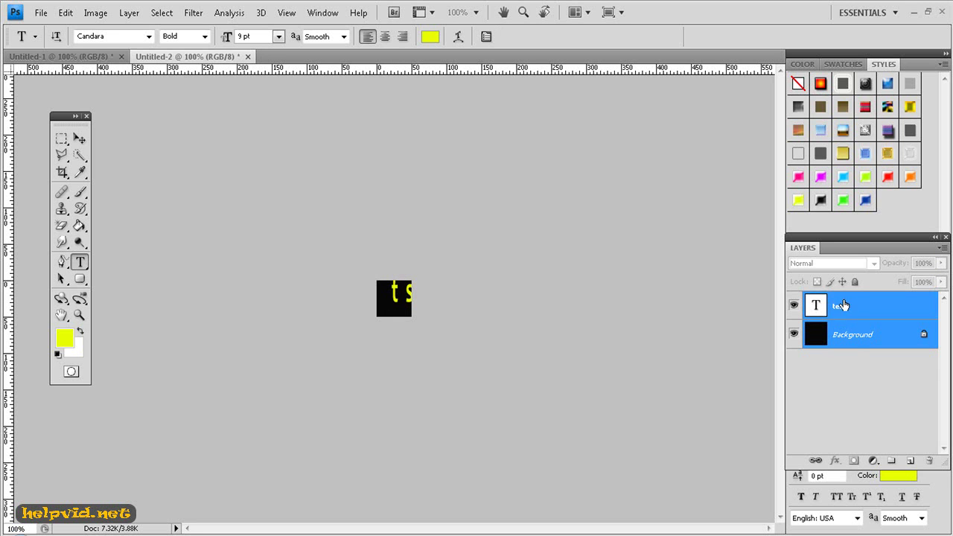
pyautogui.click(79, 138)
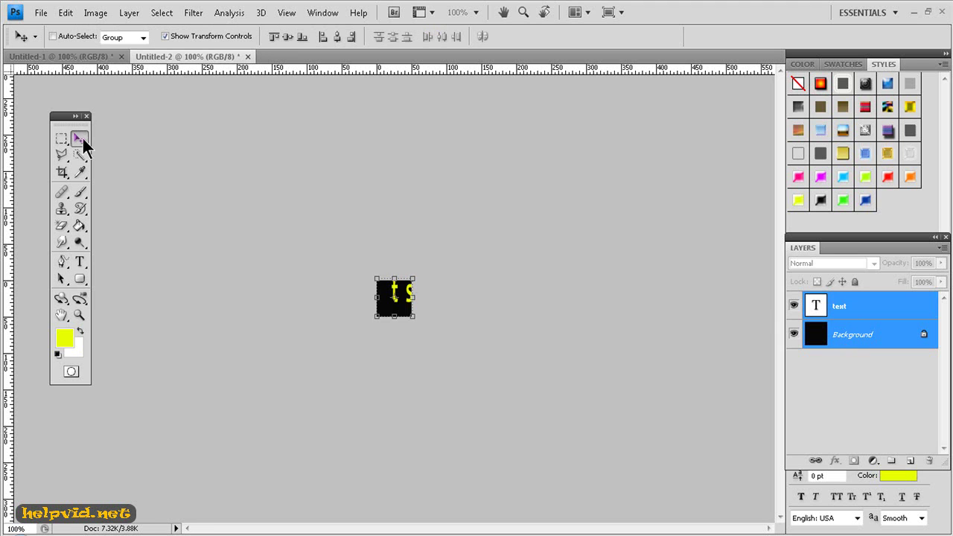
pyautogui.click(288, 36)
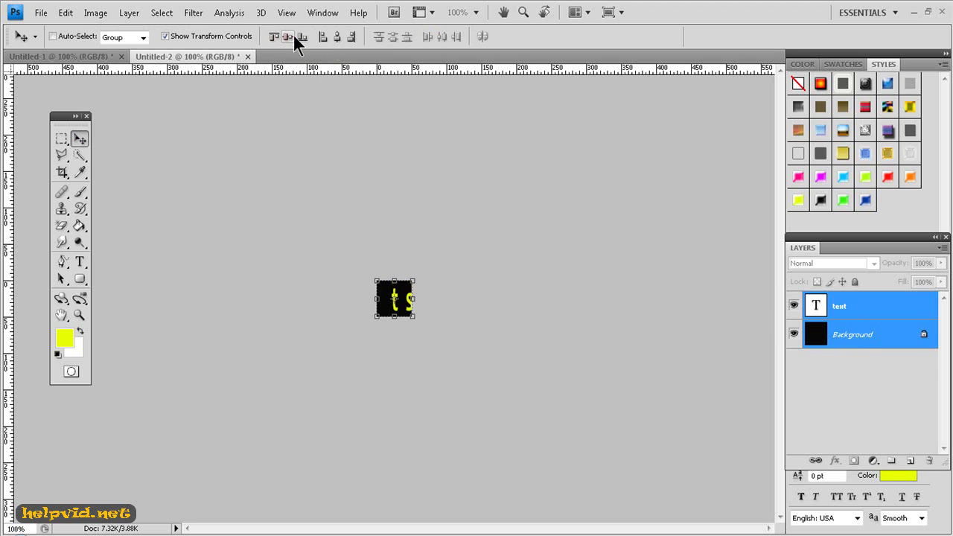
pyautogui.click(336, 36)
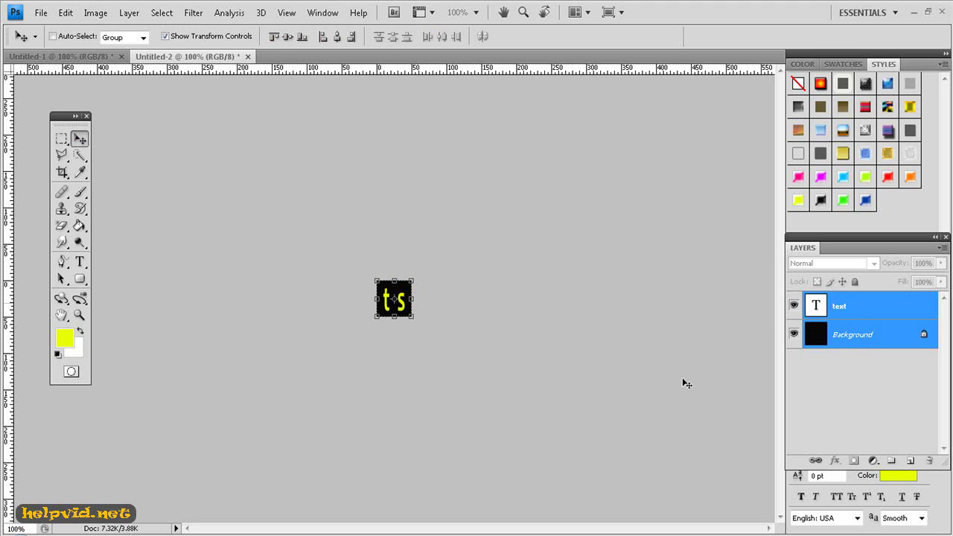
pyautogui.click(831, 400)
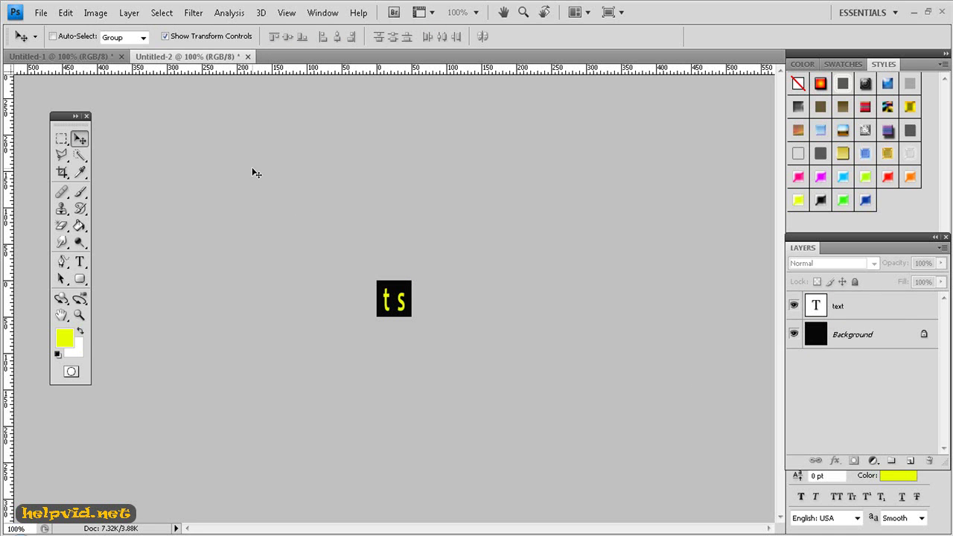
# - Resize the image down to 16 × 16 pixels
pyautogui.click(95, 13)
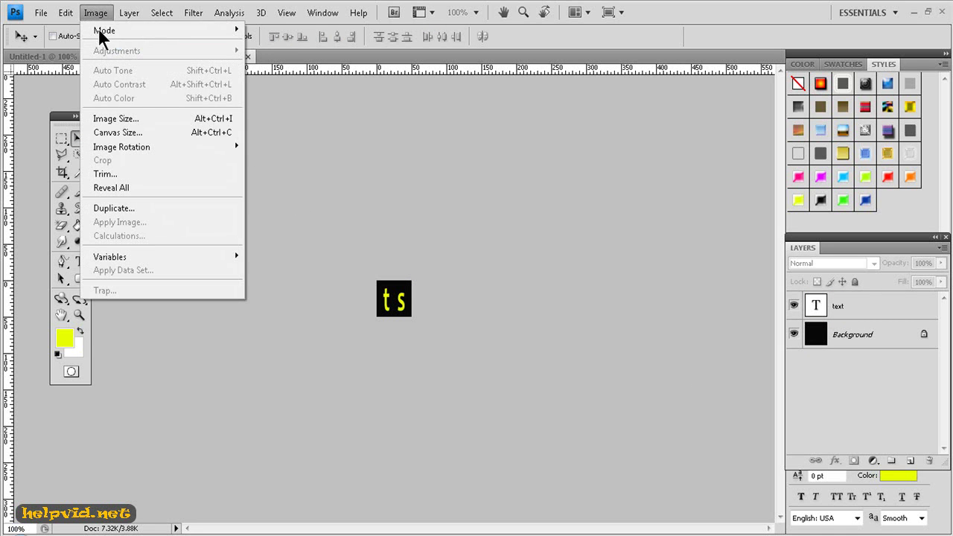
pyautogui.click(107, 119)
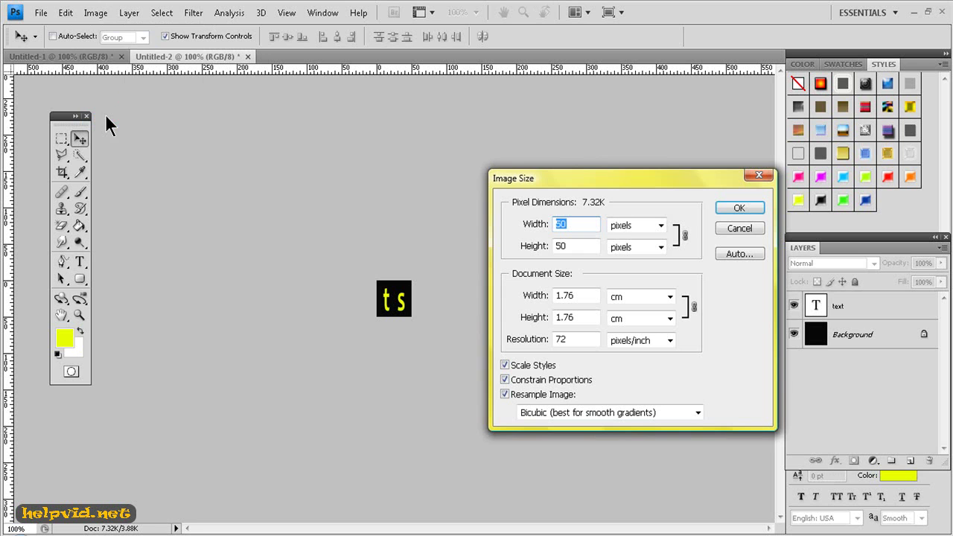
pyautogui.write('16')
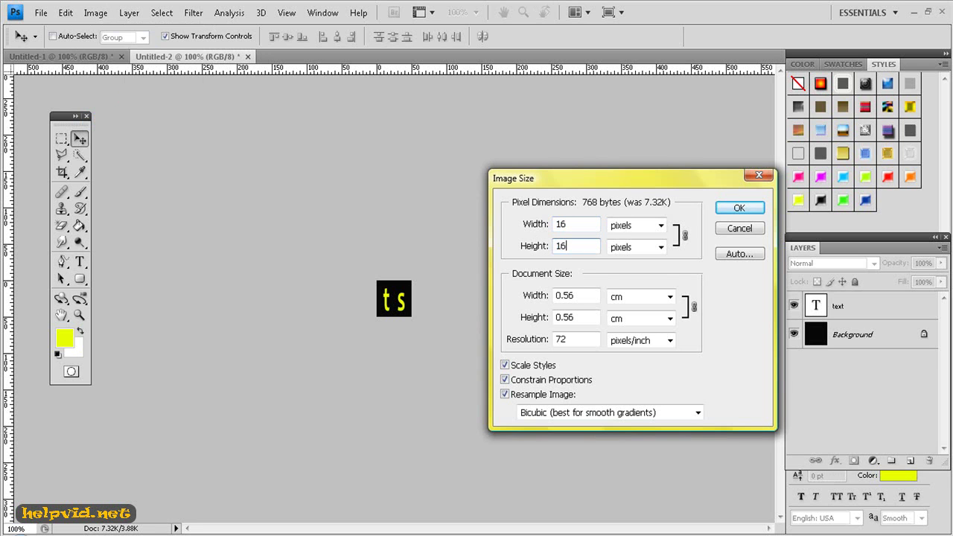
pyautogui.click(733, 207)
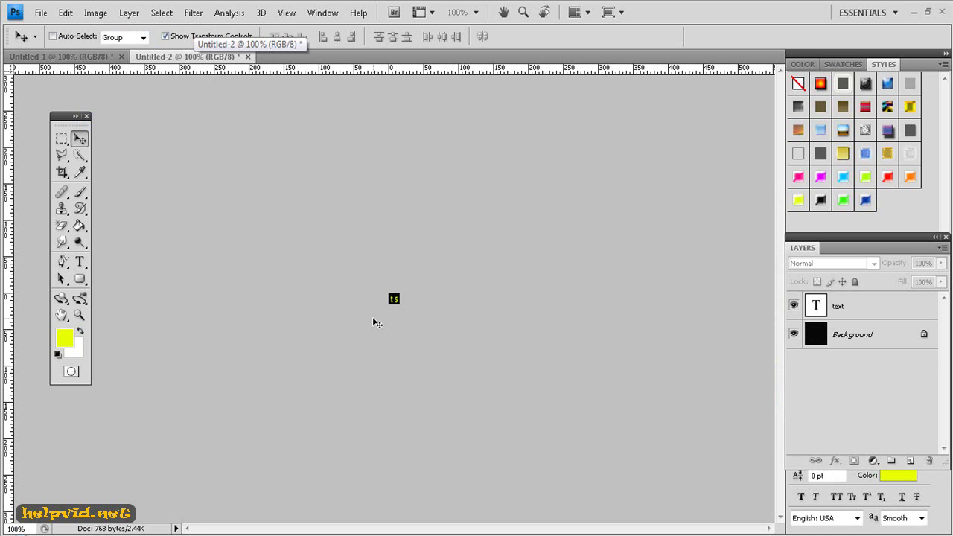
# - Save the icon to the Desktop as tsfav.png with default PNG options
pyautogui.click(41, 15)
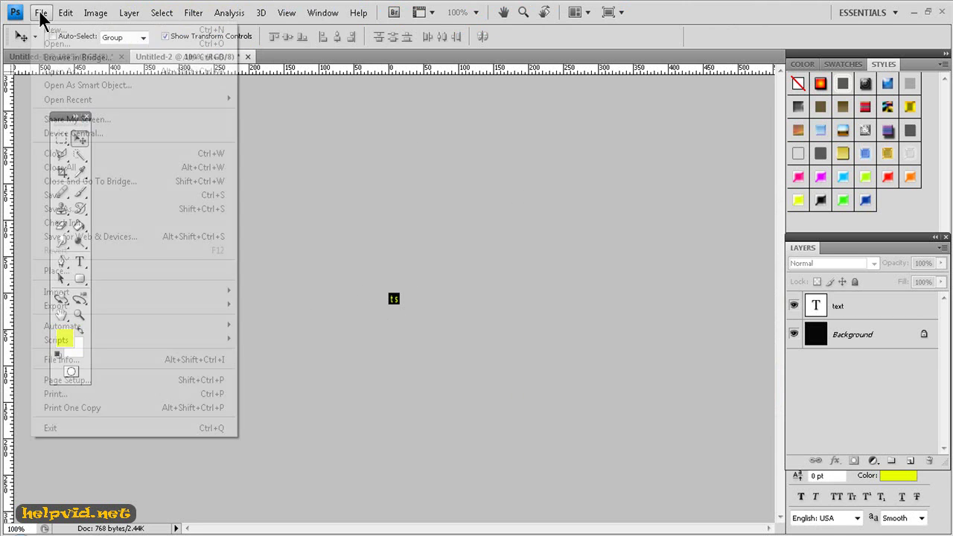
pyautogui.moveTo(57, 295)
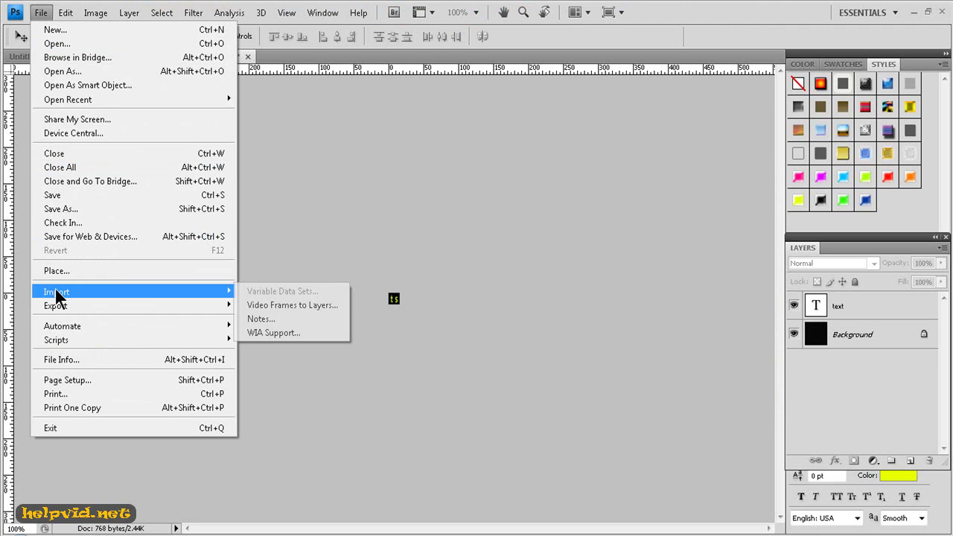
pyautogui.click(52, 210)
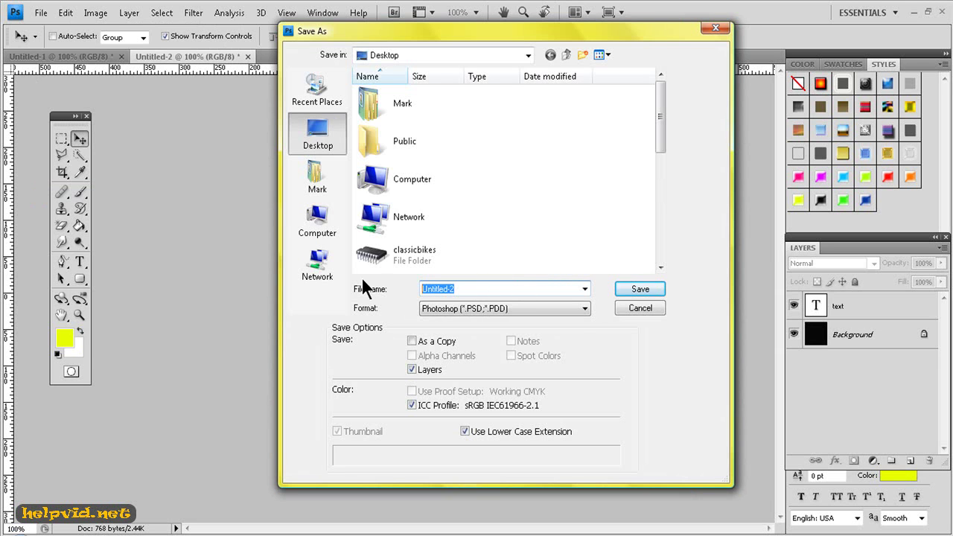
pyautogui.write('tsfav')
pyautogui.click(585, 310)
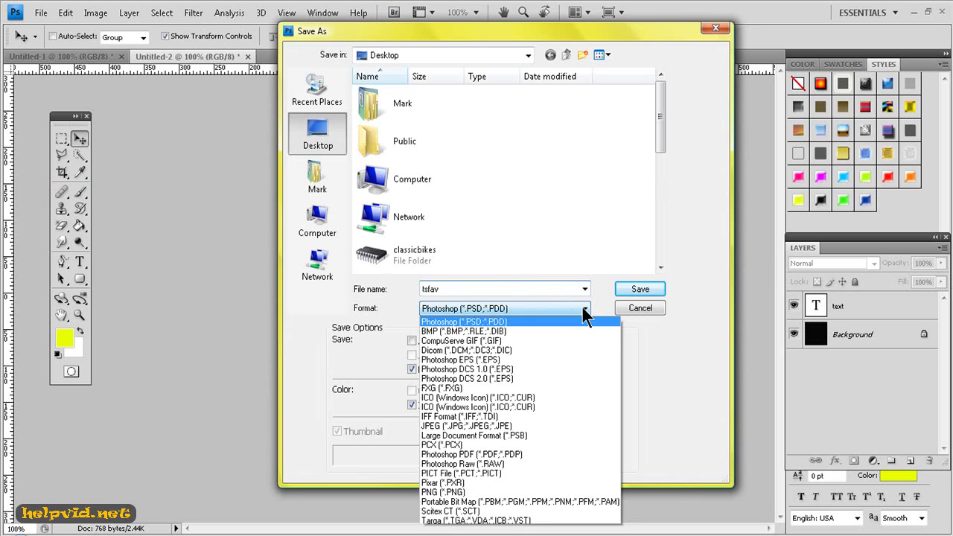
pyautogui.click(446, 496)
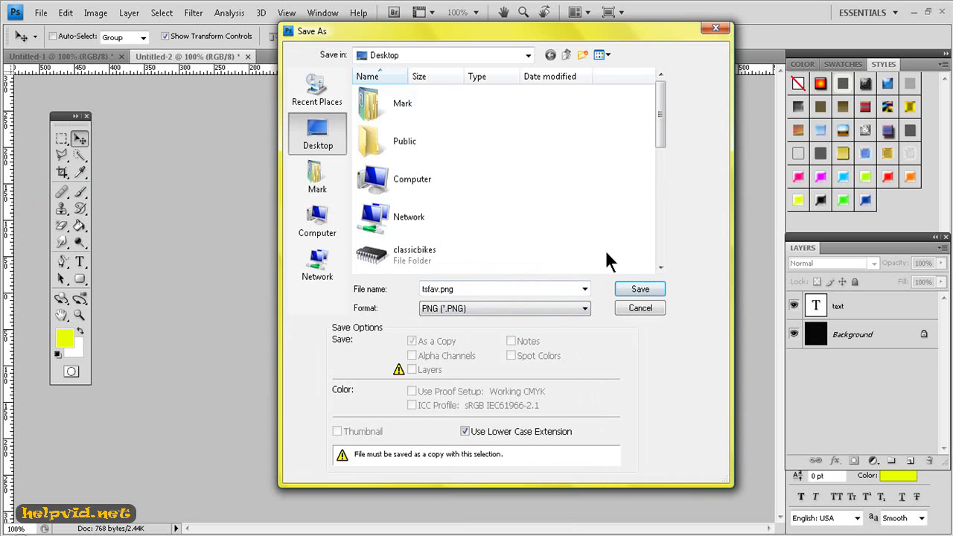
pyautogui.click(642, 291)
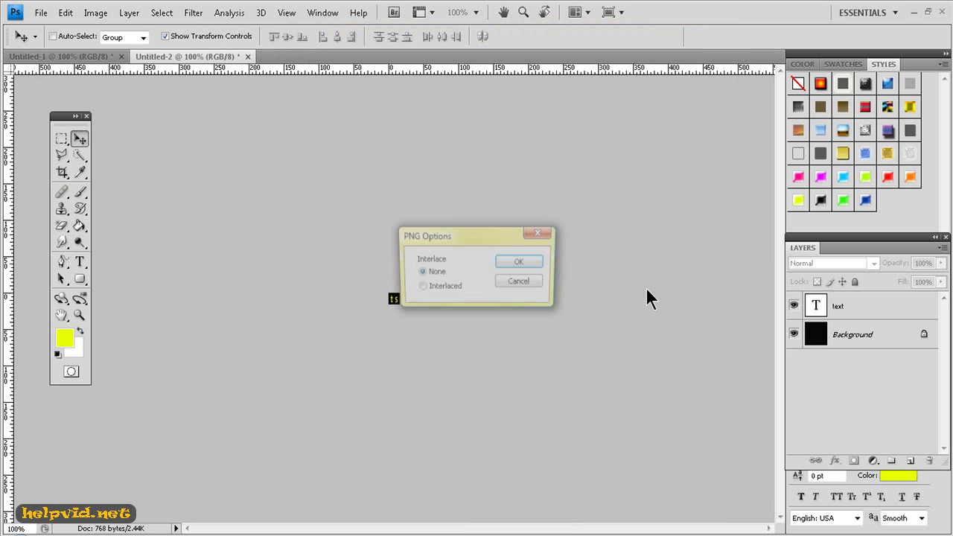
pyautogui.click(521, 262)
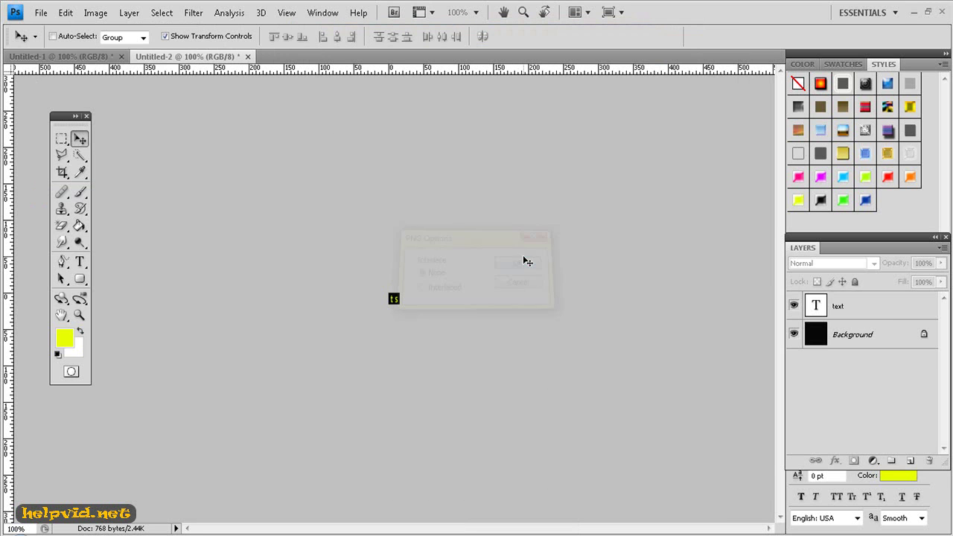
# - Minimize Photoshop, move tsfav aside and drag the old fav and fav2 icons to the Recycle Bin
pyautogui.click(914, 12)
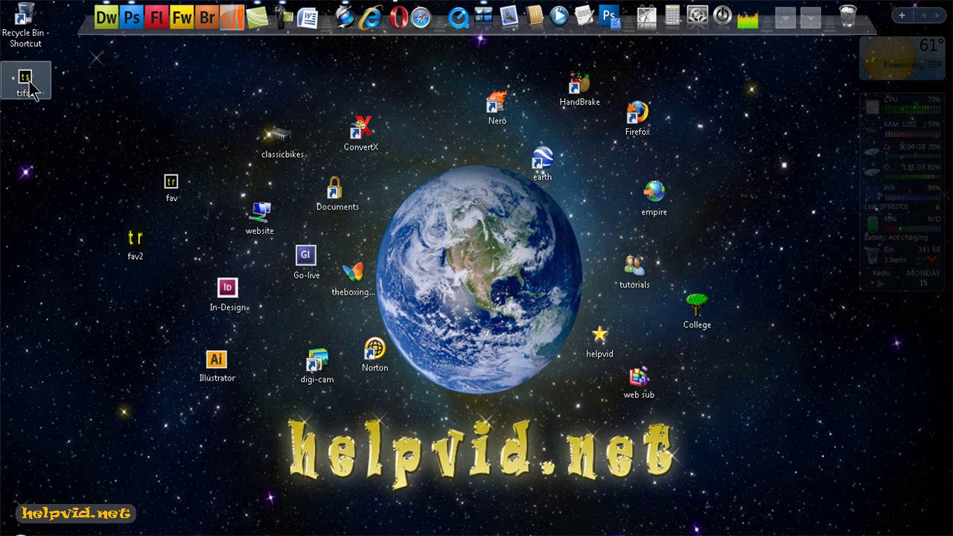
pyautogui.moveTo(30, 83); pyautogui.dragTo(184, 108)
pyautogui.moveTo(108, 171); pyautogui.dragTo(175, 270)
pyautogui.moveTo(171, 187); pyautogui.dragTo(23, 14)
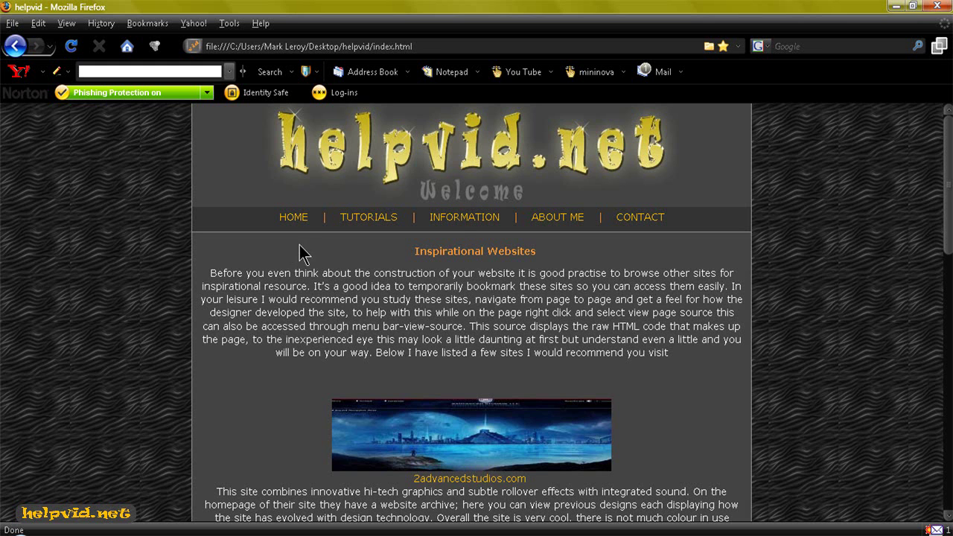
# - Go to the helpvid INFORMATION page and follow its Free ICO Convert link to ConvertICO.com
pyautogui.click(464, 219)
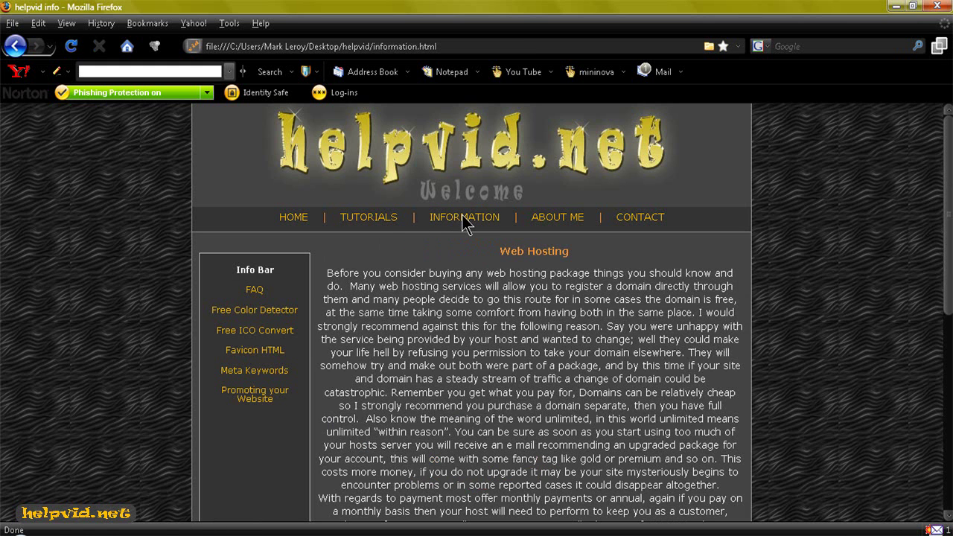
pyautogui.click(250, 333)
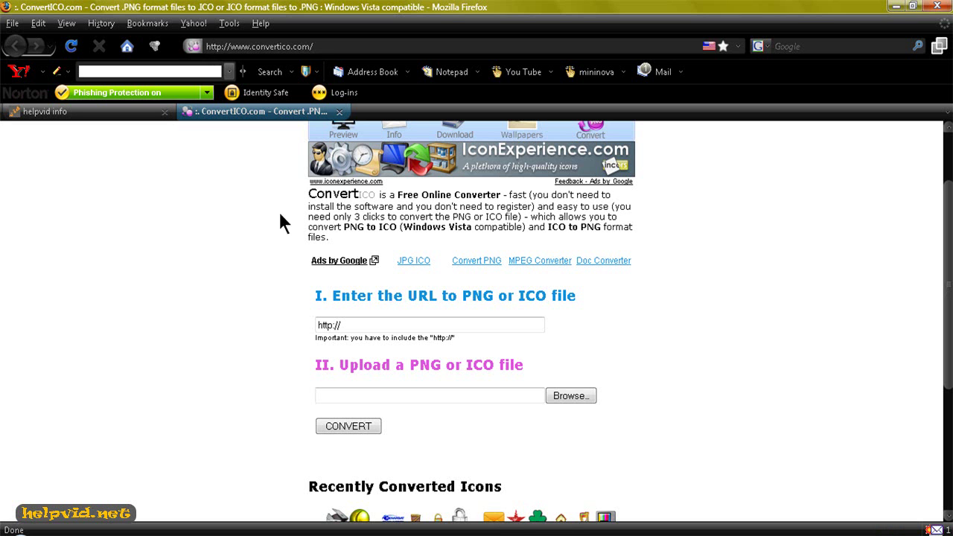
# - Upload tsfav.png from the Desktop to ConvertICO and convert it into a 16×16 ICO
pyautogui.click(564, 395)
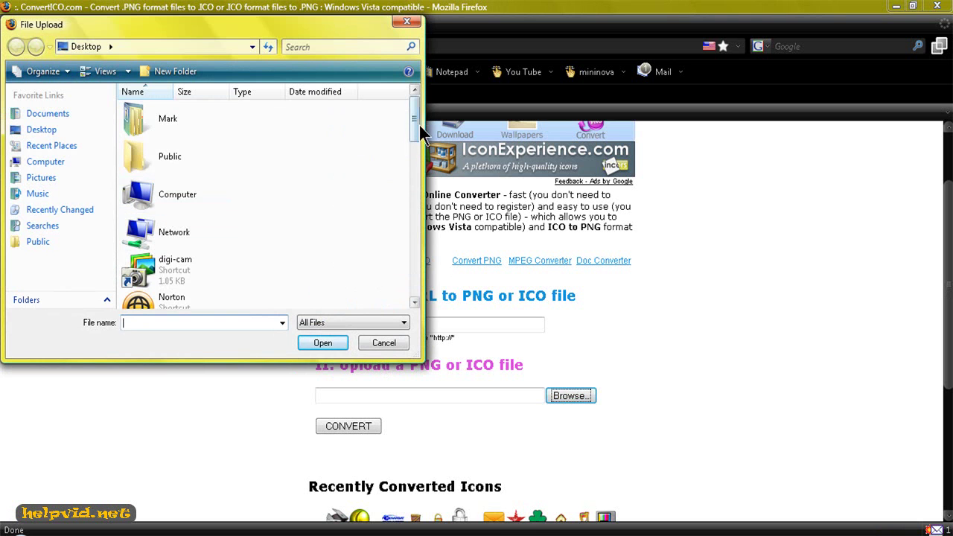
pyautogui.moveTo(417, 120); pyautogui.dragTo(415, 298)
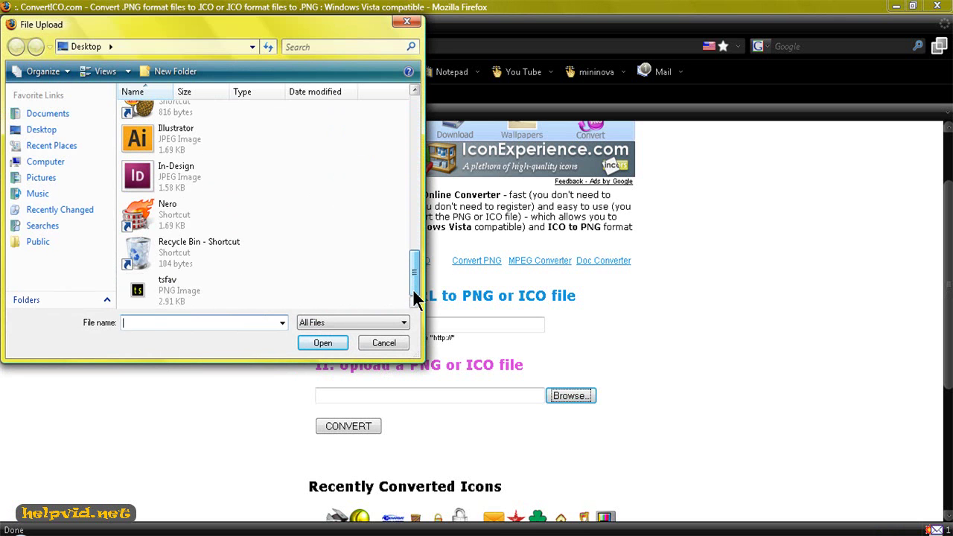
pyautogui.click(140, 289)
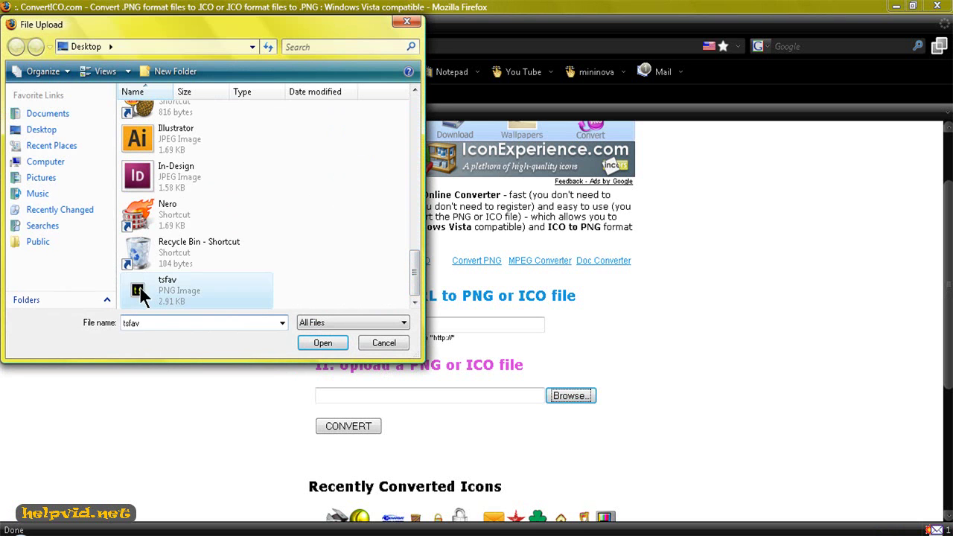
pyautogui.click(323, 345)
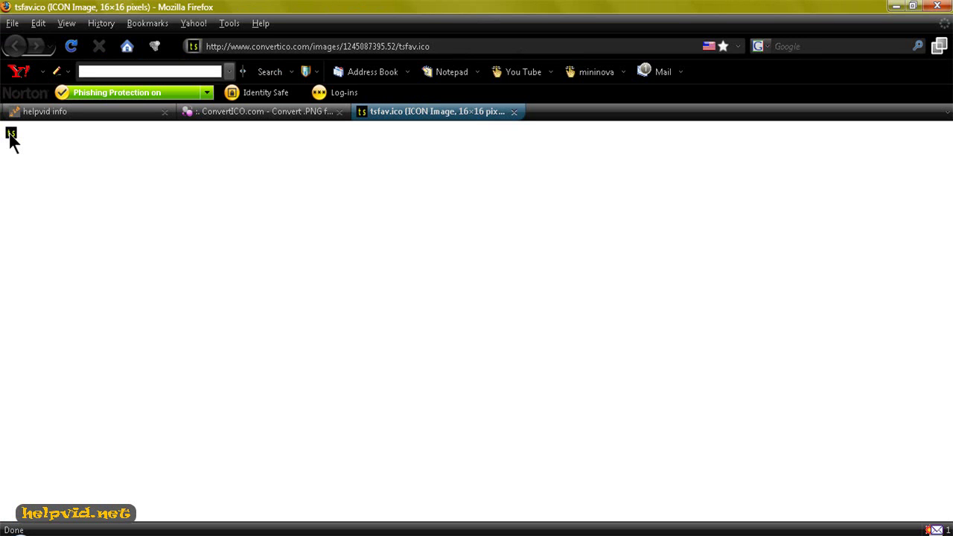
pyautogui.rightClick(11, 141)
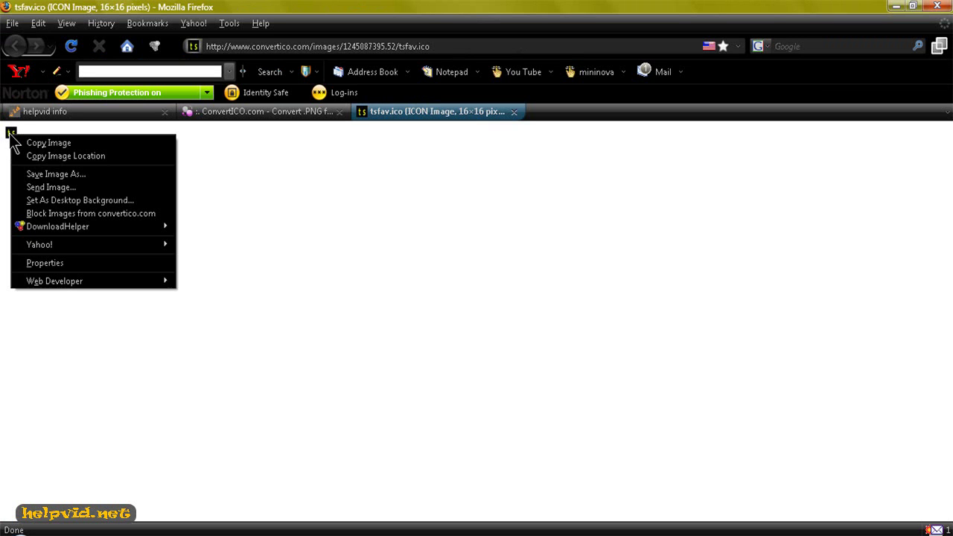
# - Save the converted icon to the Desktop as tsfav2.ico, close Downloads and minimize Firefox
pyautogui.click(54, 176)
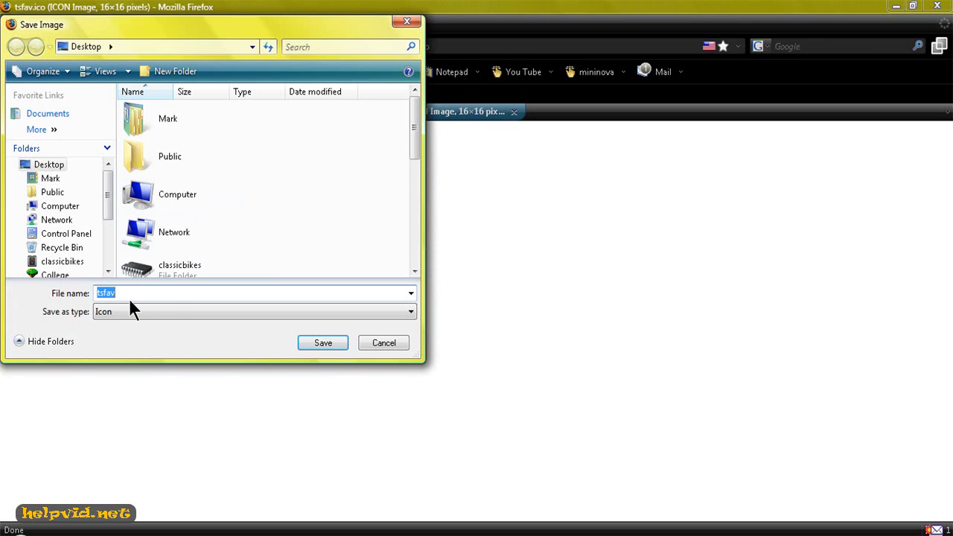
pyautogui.click(118, 293)
pyautogui.click(317, 343)
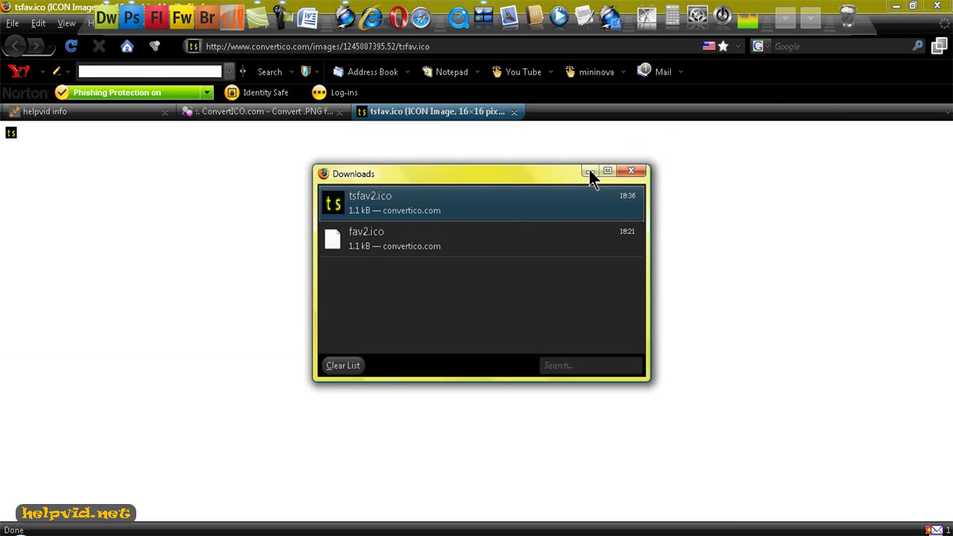
pyautogui.click(589, 173)
pyautogui.click(897, 8)
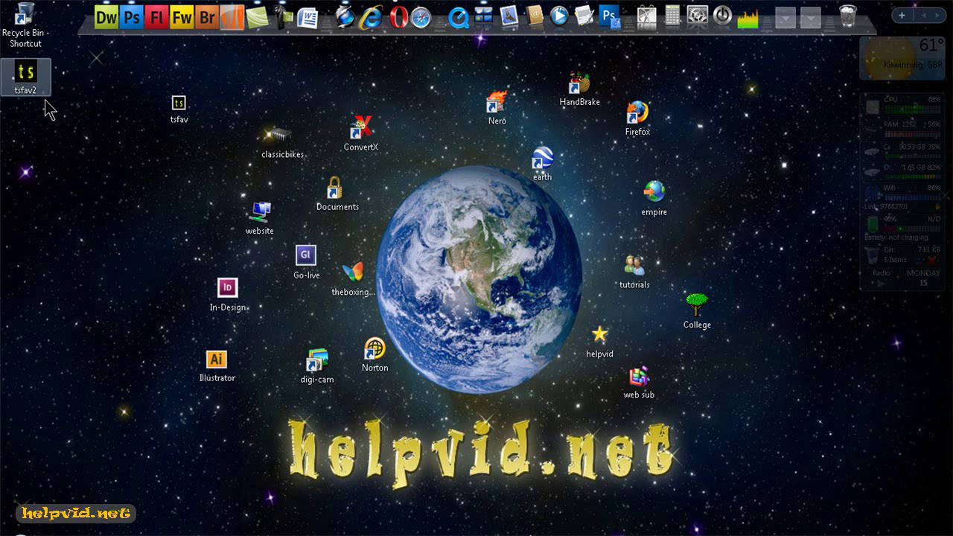
# - Position the tsfav2 icon below tsfav on the desktop and drag it toward Dreamweaver's images folder
pyautogui.moveTo(45, 104)
pyautogui.mouseDown()
pyautogui.moveTo(167, 171)
pyautogui.moveTo(168, 181)
pyautogui.moveTo(158, 179)
pyautogui.mouseUp()
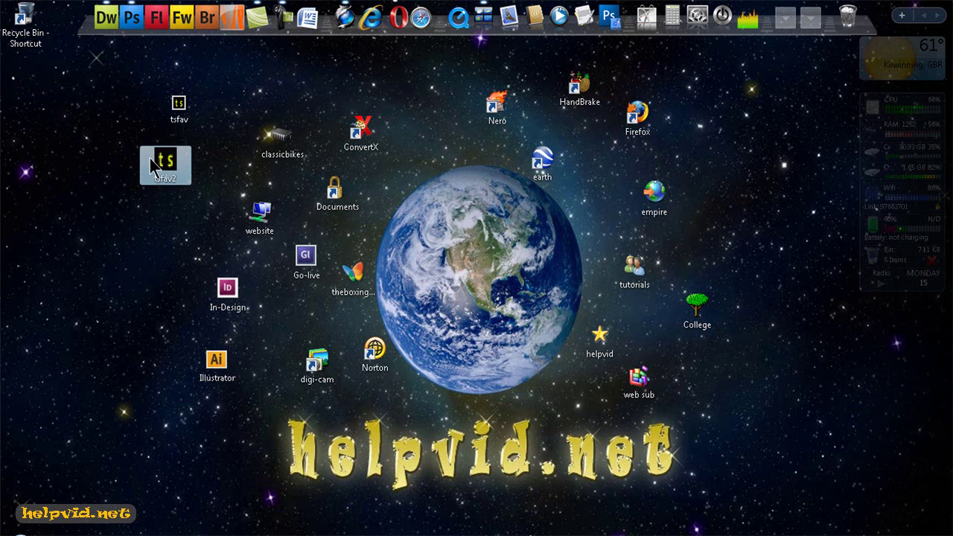
pyautogui.click(178, 104)
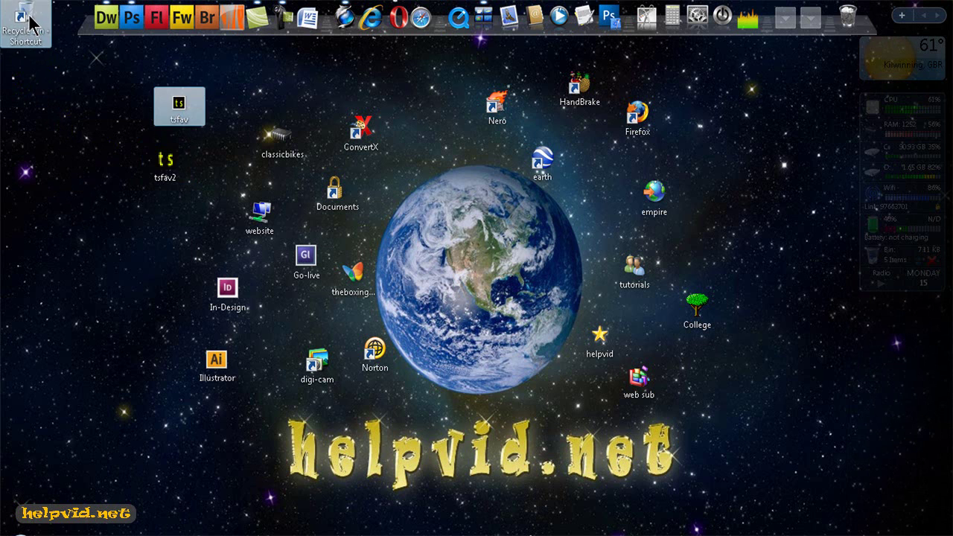
pyautogui.click(165, 161)
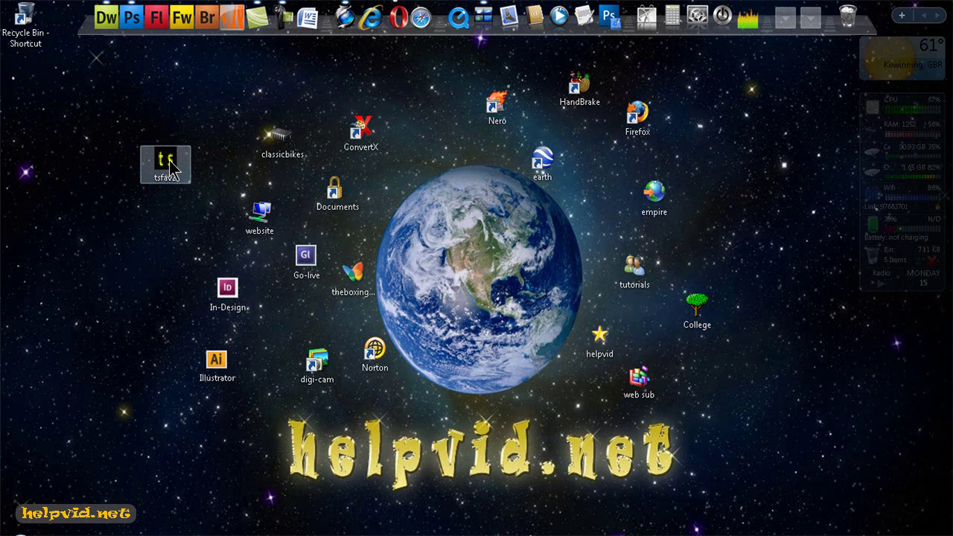
pyautogui.click(170, 169)
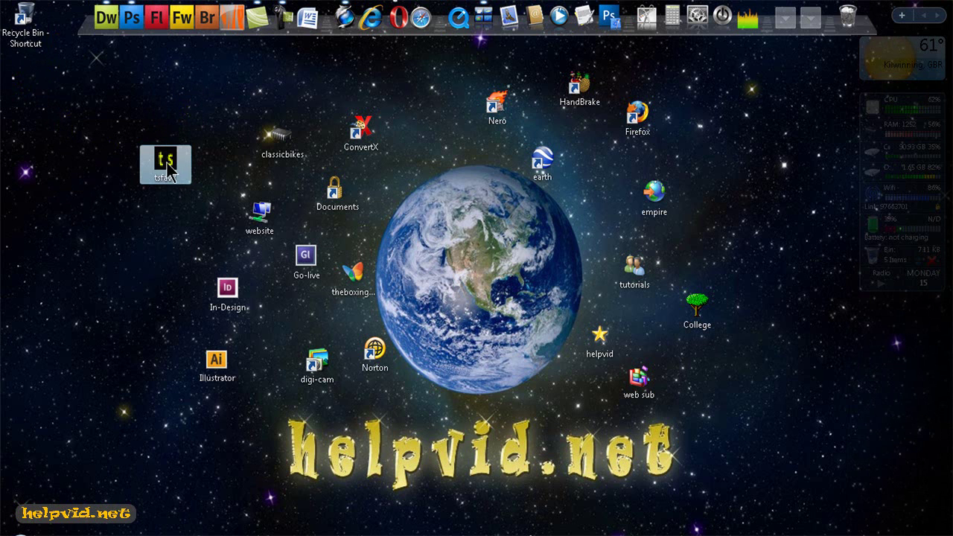
pyautogui.moveTo(167, 162); pyautogui.dragTo(343, 527)
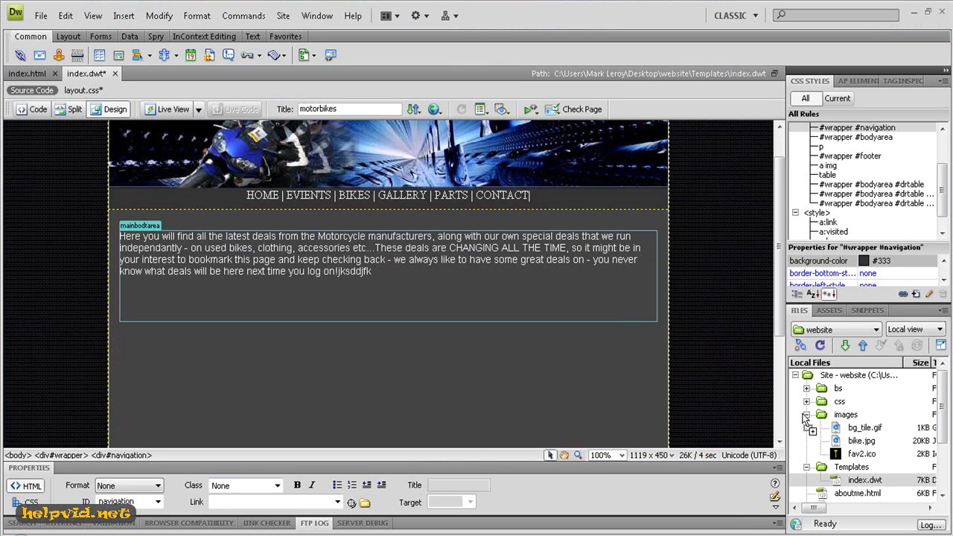
# - Drop tsfav2.ico into the site's images folder in the Files panel and delete the old fav2.ico
pyautogui.moveTo(812, 419); pyautogui.dragTo(821, 415)
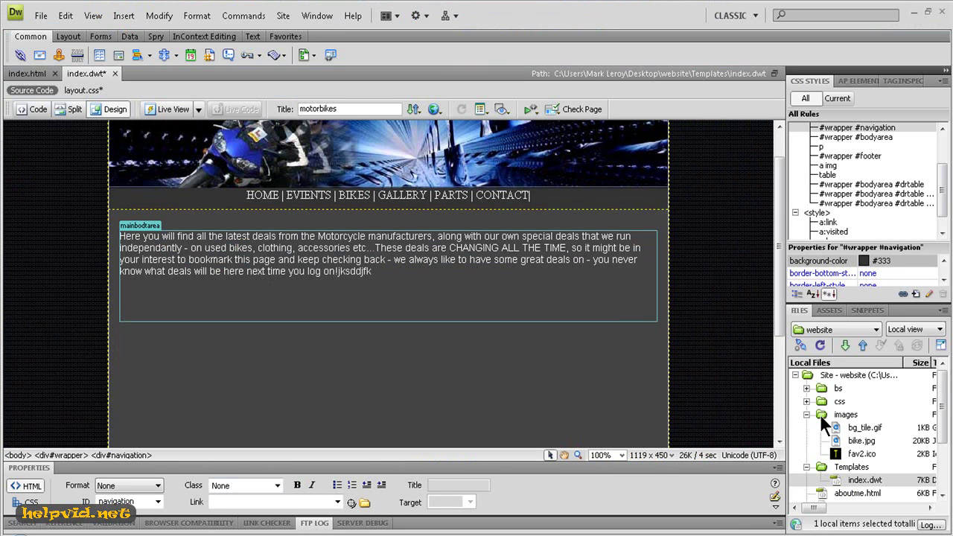
pyautogui.rightClick(841, 458)
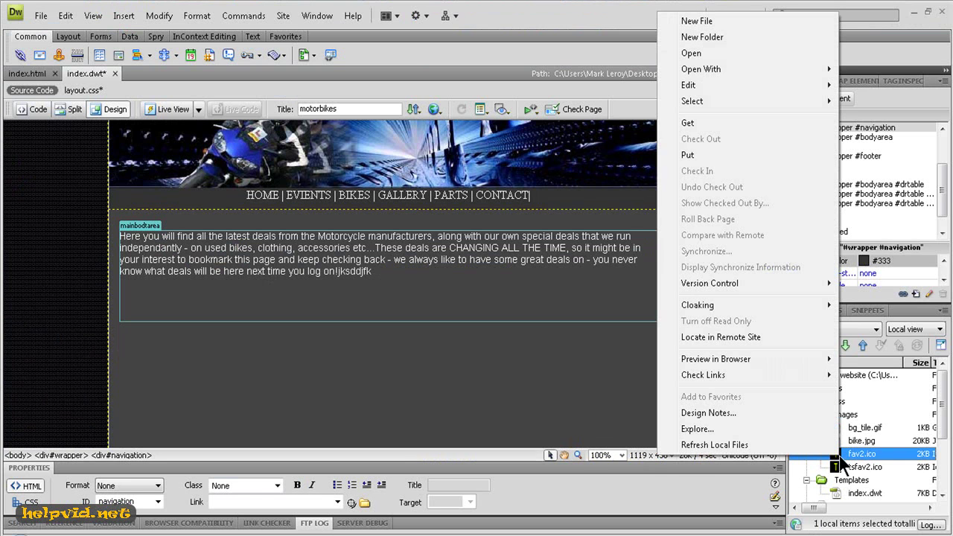
pyautogui.moveTo(702, 83)
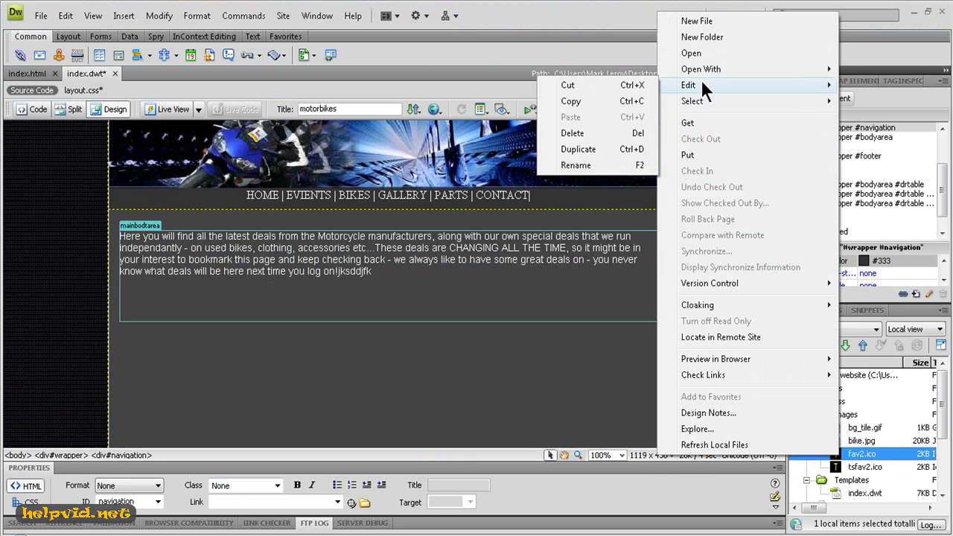
pyautogui.click(593, 131)
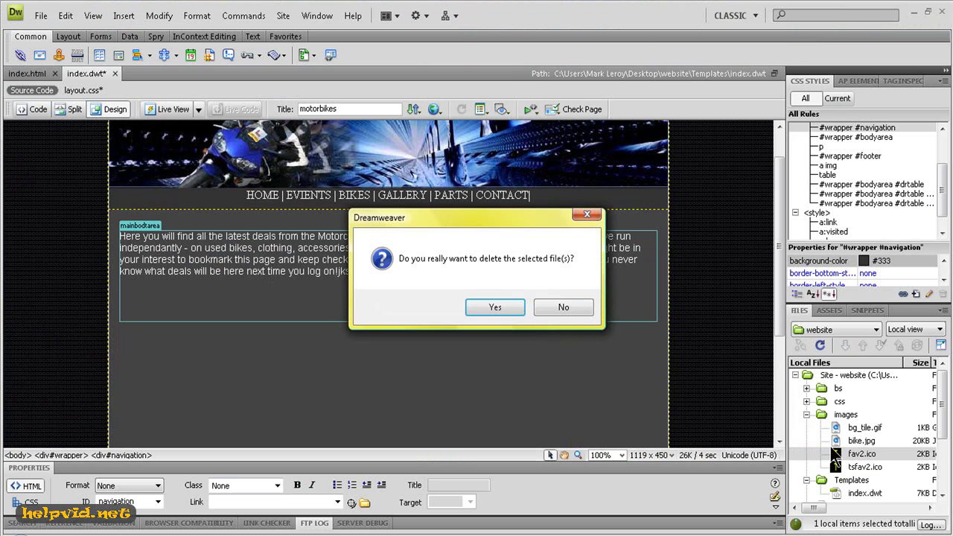
pyautogui.click(503, 305)
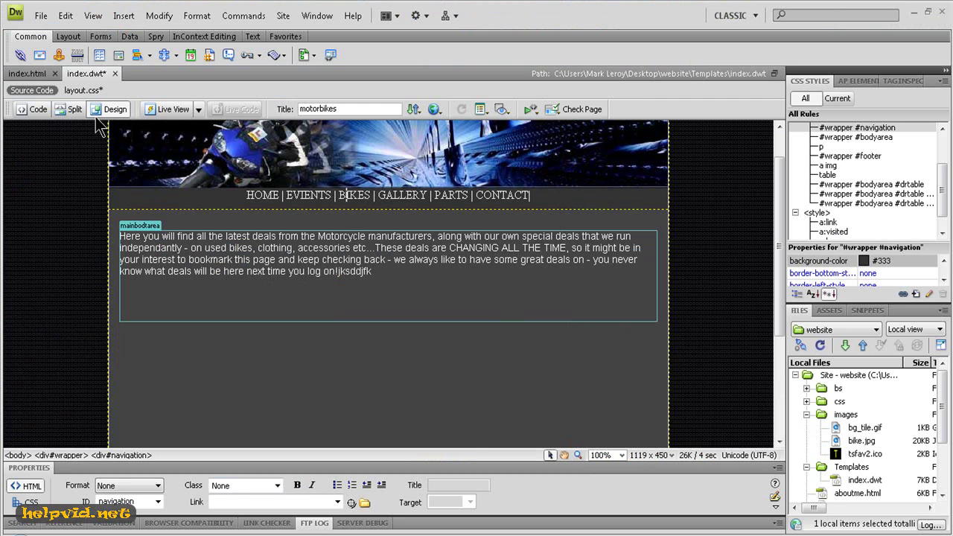
# - In Code view of index.dwt, insert a blank line 4 right after the opening <head> tag
pyautogui.click(37, 109)
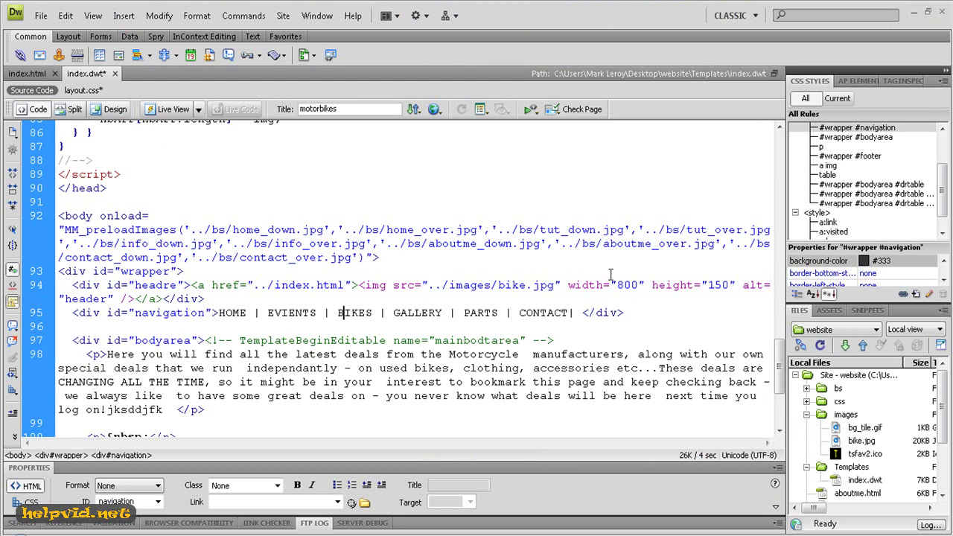
pyautogui.moveTo(784, 353); pyautogui.dragTo(775, 134)
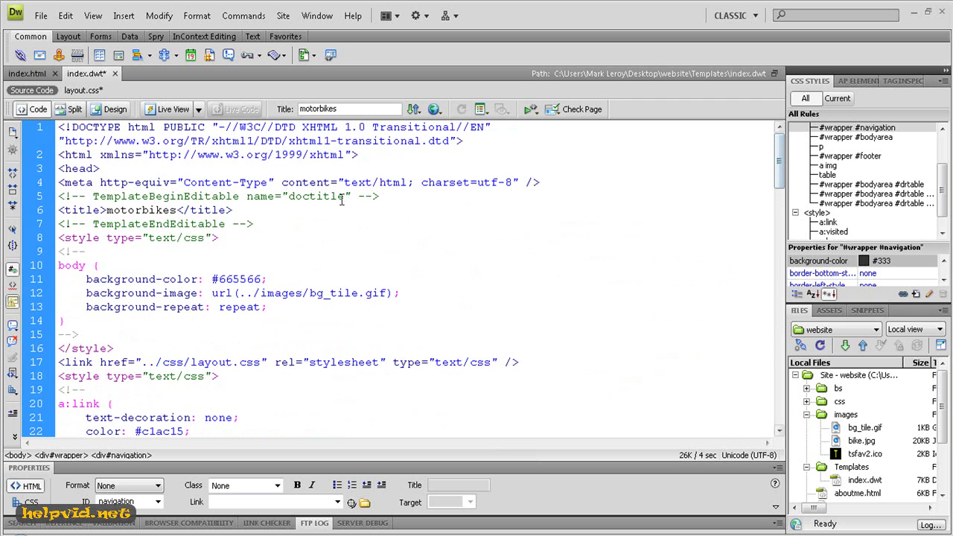
pyautogui.moveTo(94, 169); pyautogui.dragTo(46, 171)
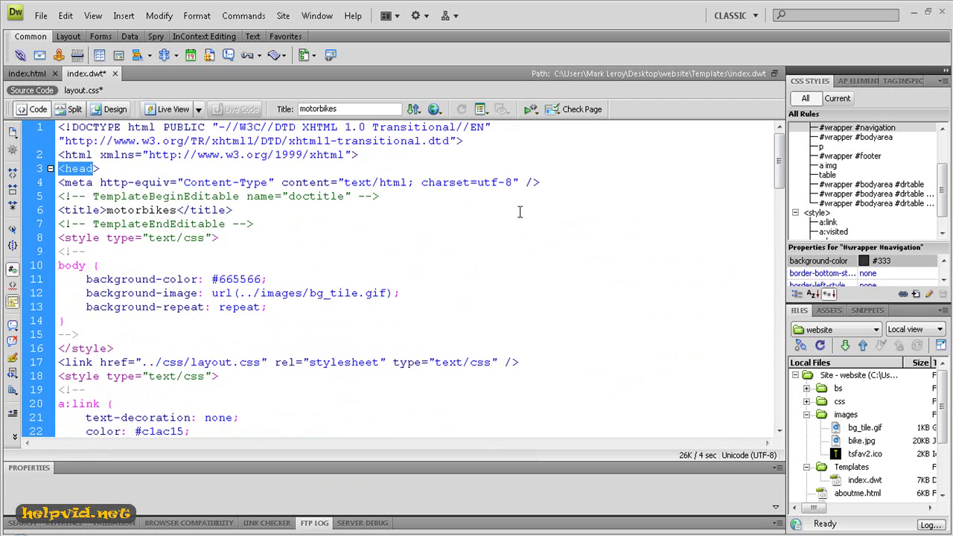
pyautogui.moveTo(782, 163); pyautogui.dragTo(802, 344)
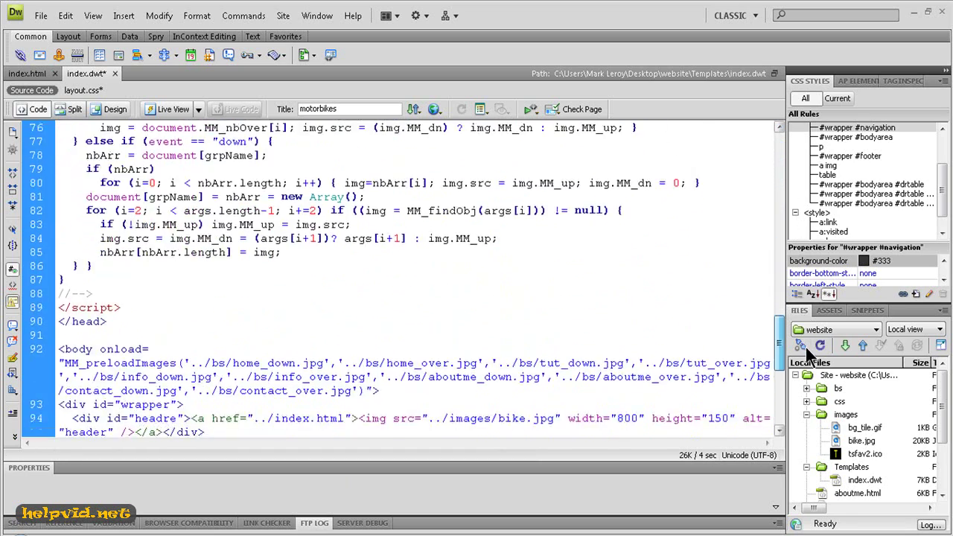
pyautogui.moveTo(108, 322); pyautogui.dragTo(48, 324)
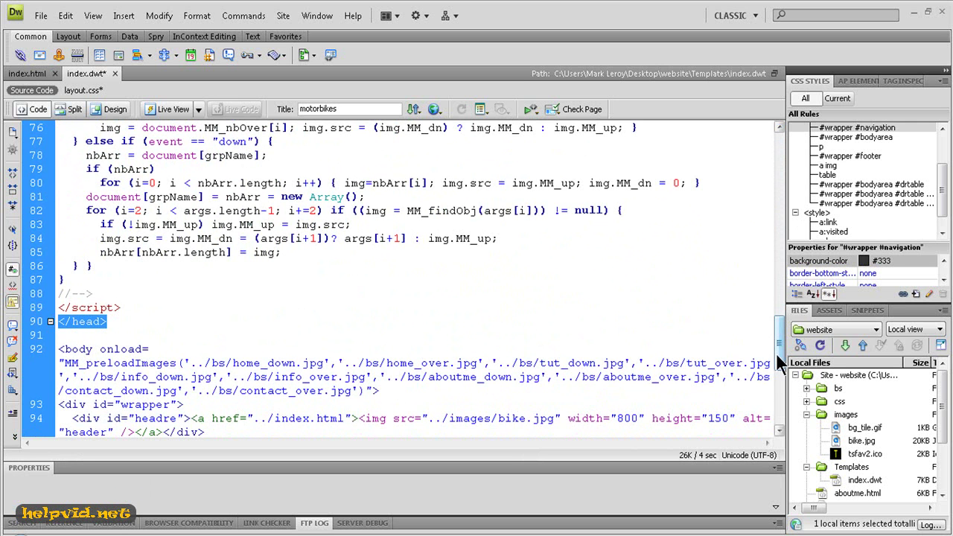
pyautogui.moveTo(778, 353); pyautogui.dragTo(754, 168)
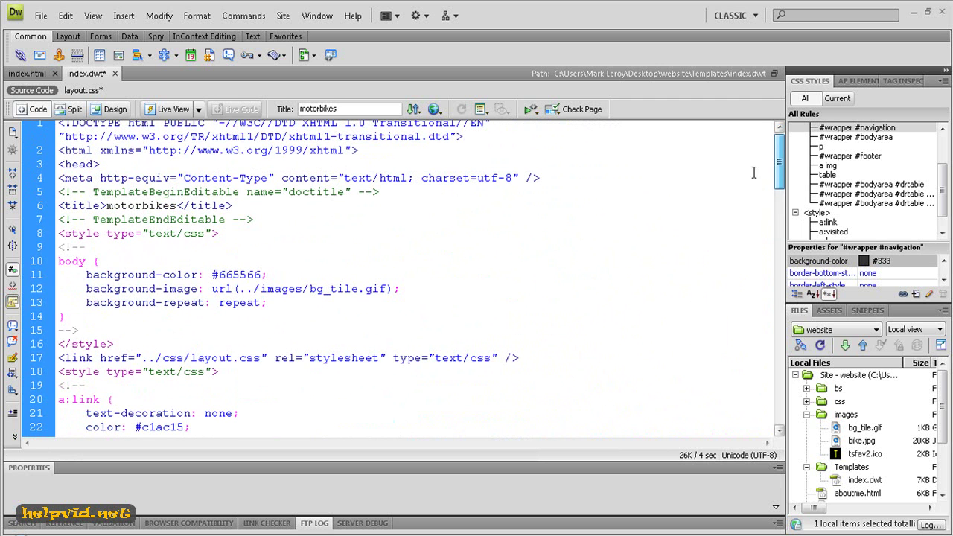
pyautogui.click(97, 163)
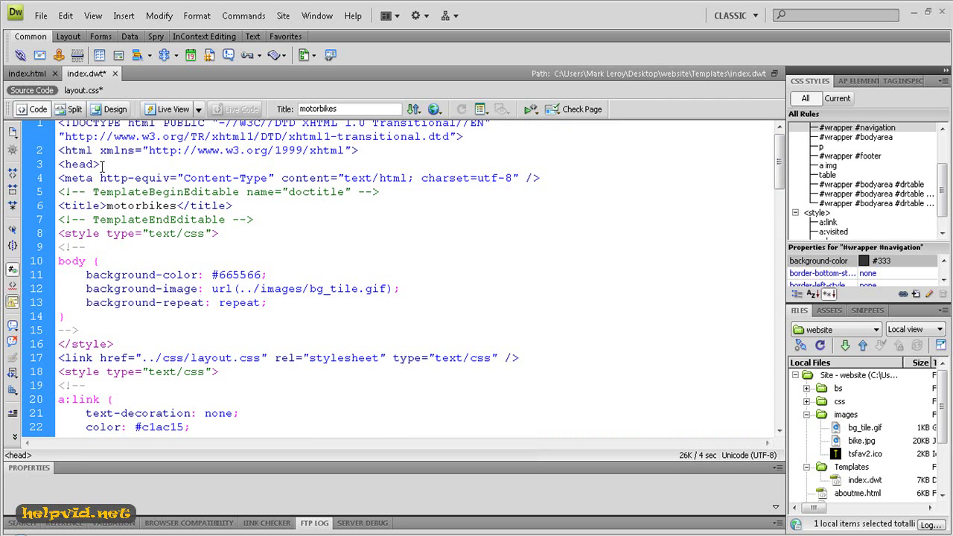
pyautogui.press('Return')
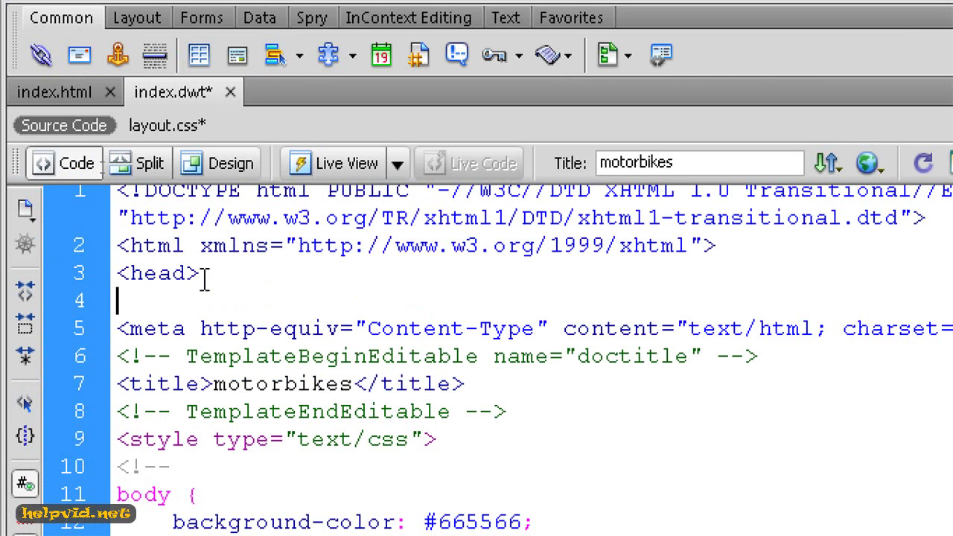
# - Type <link rel="shortcut icon" href=" on line 4, dismissing the code hints along the way
pyautogui.write(',')
pyautogui.write('<')
pyautogui.write('link')
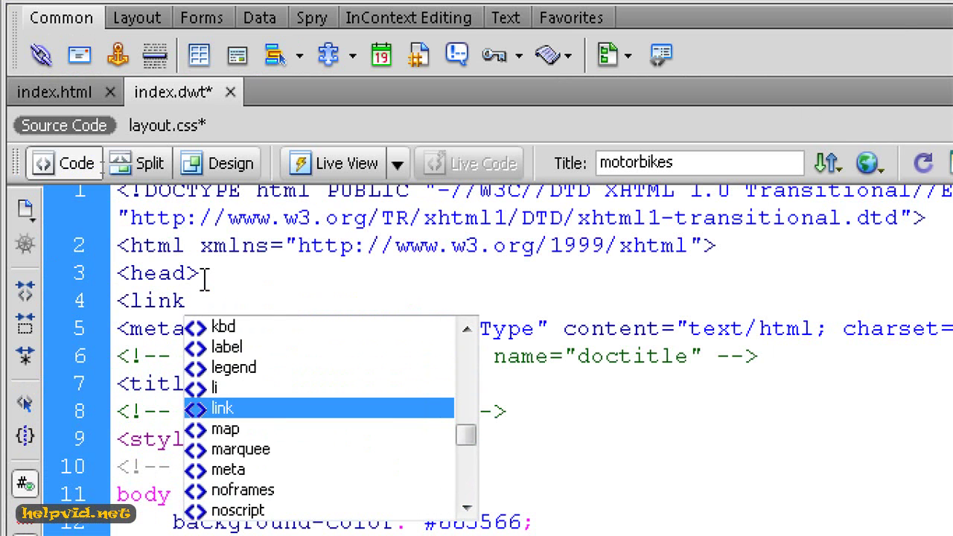
pyautogui.write(' rel')
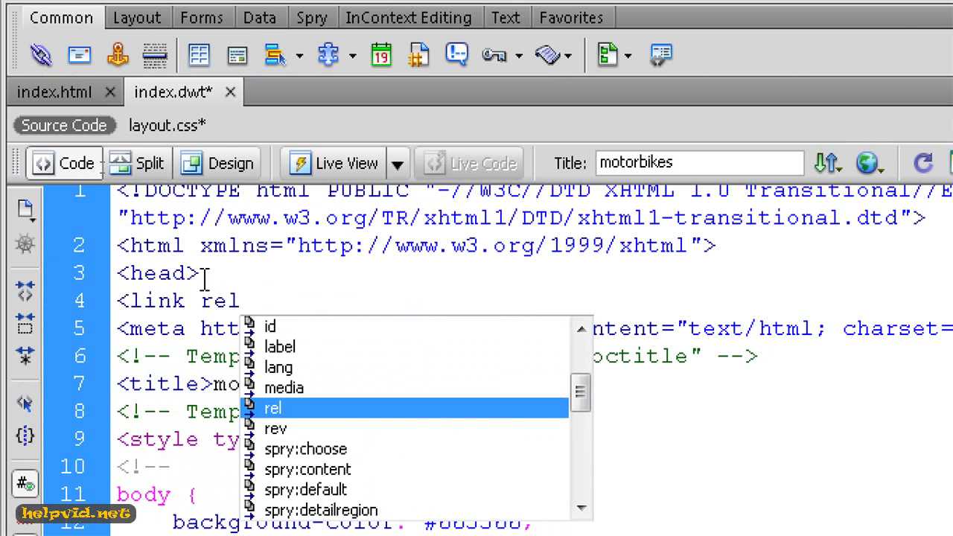
pyautogui.write('="')
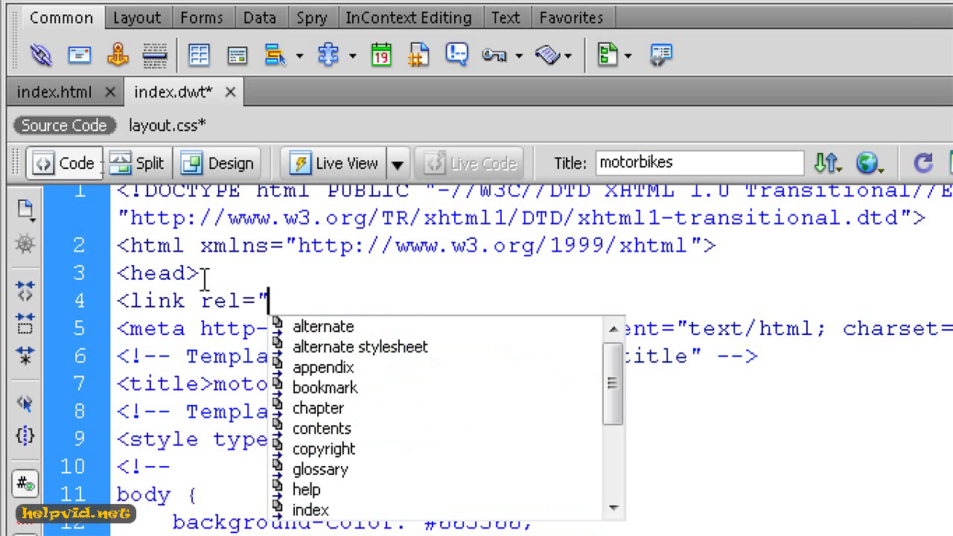
pyautogui.write('sh')
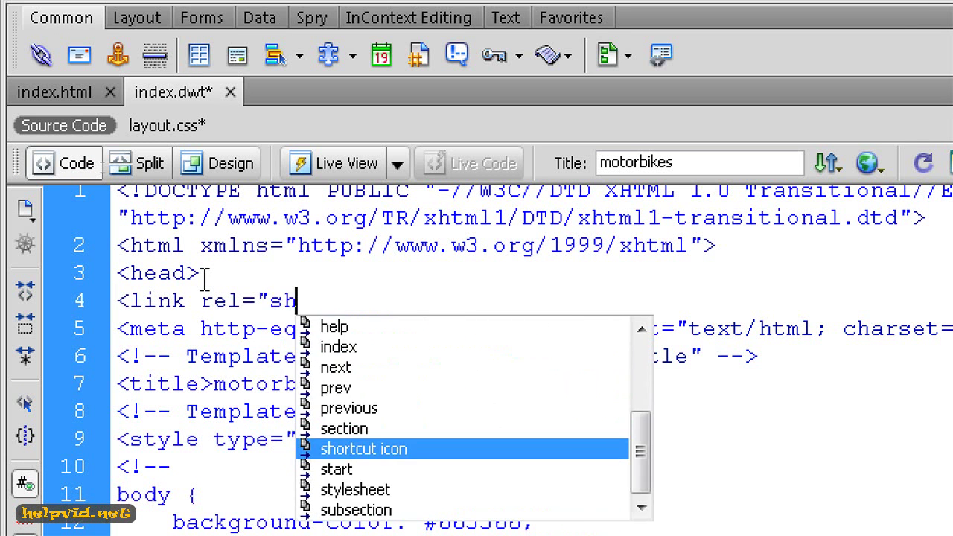
pyautogui.write('ortcut')
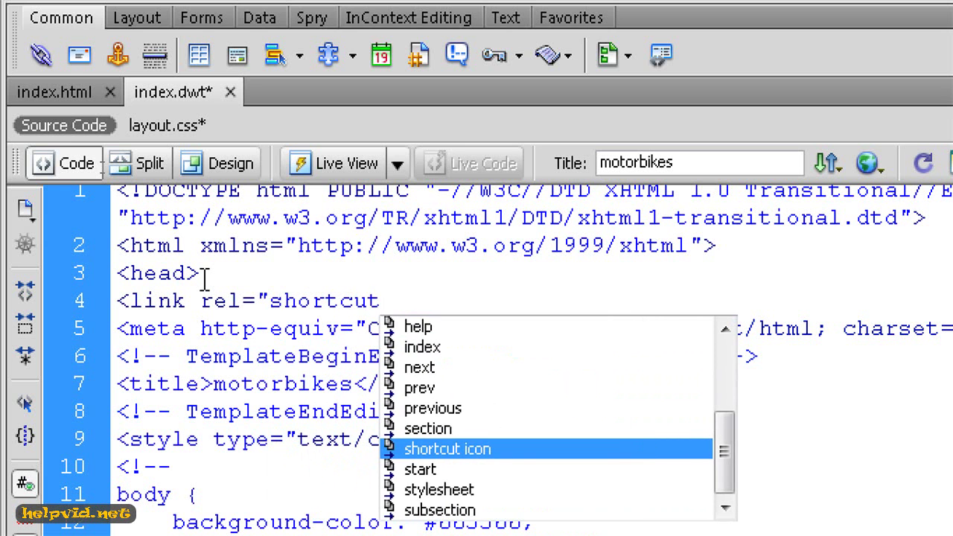
pyautogui.press('Escape')
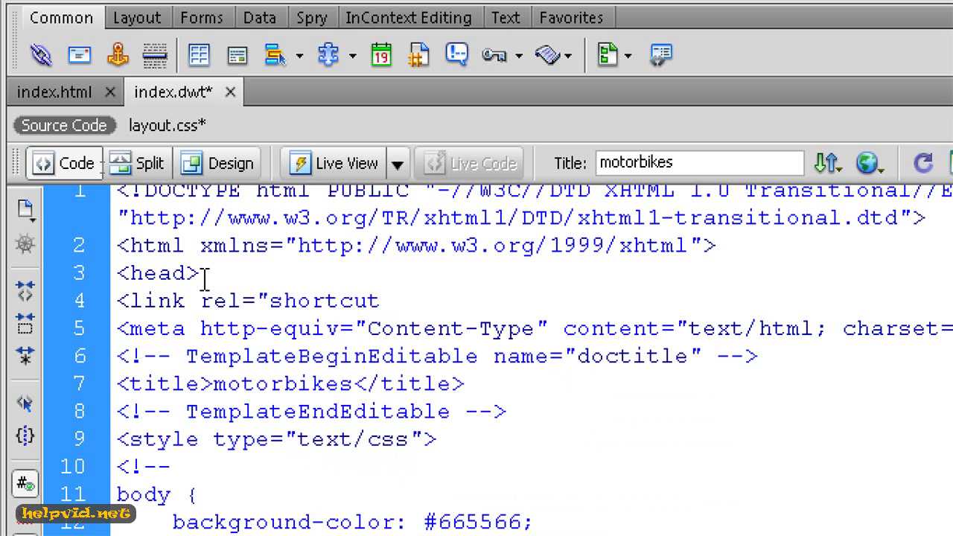
pyautogui.write('icon')
pyautogui.write('"')
pyautogui.write(' h')
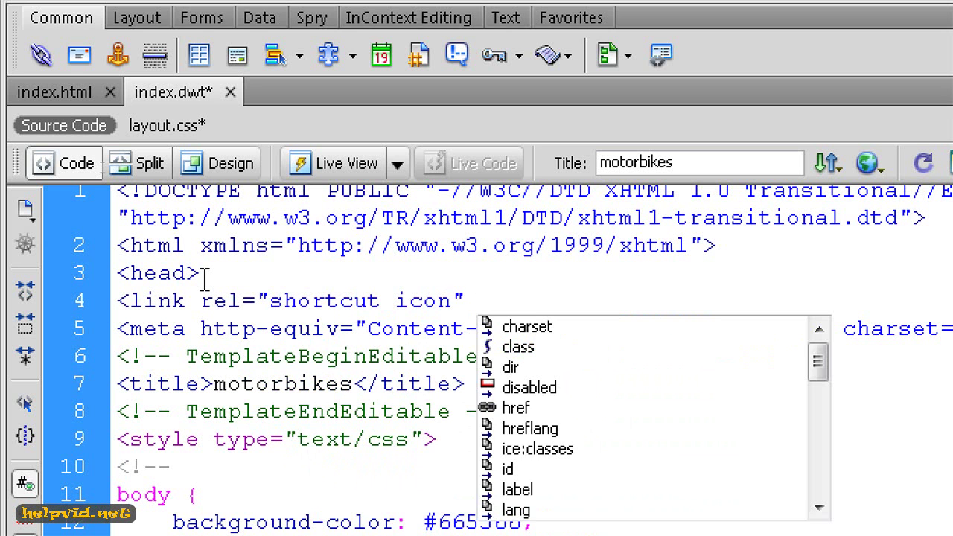
pyautogui.write('ref')
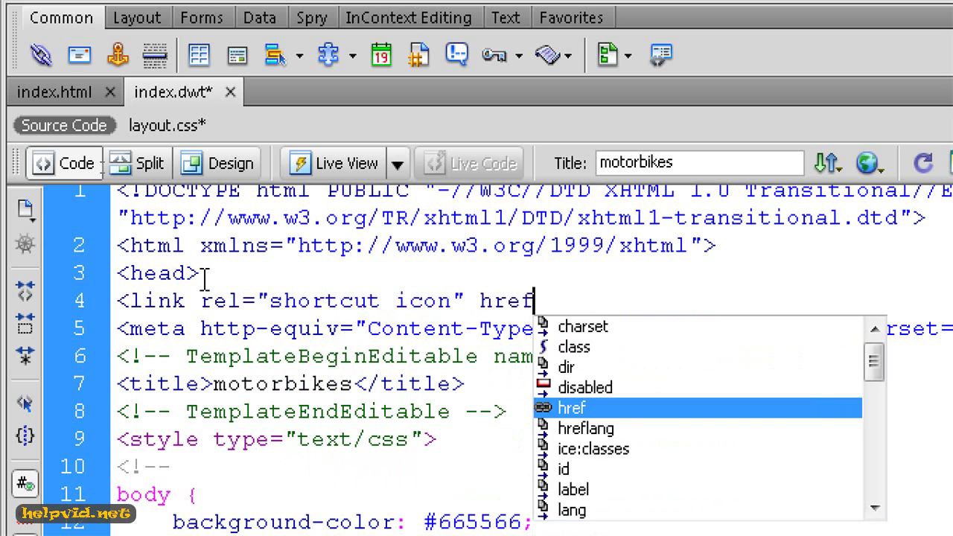
pyautogui.press('Escape')
pyautogui.write('="')
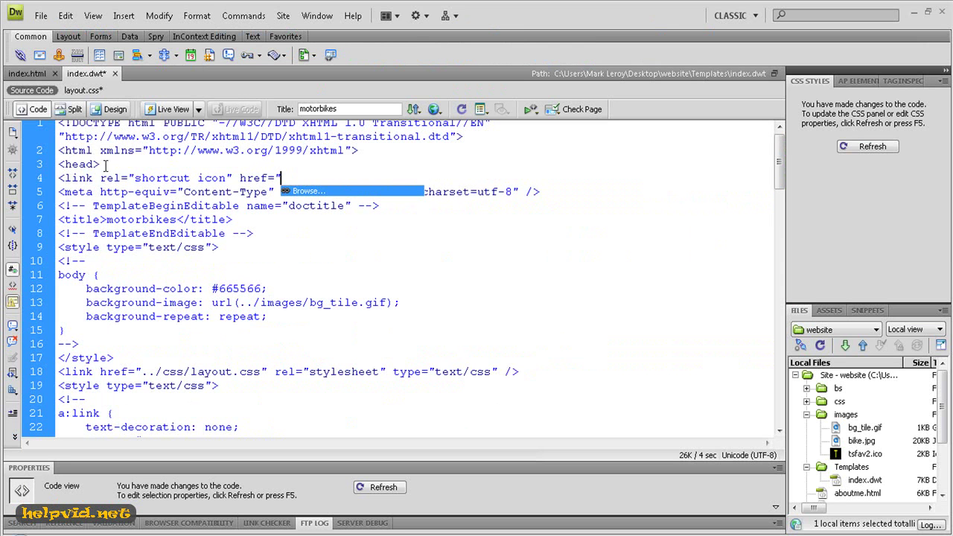
# - Set the href to ../images/tsfav2.ico via Browse and close the link tag with />
pyautogui.doubleClick(298, 190)
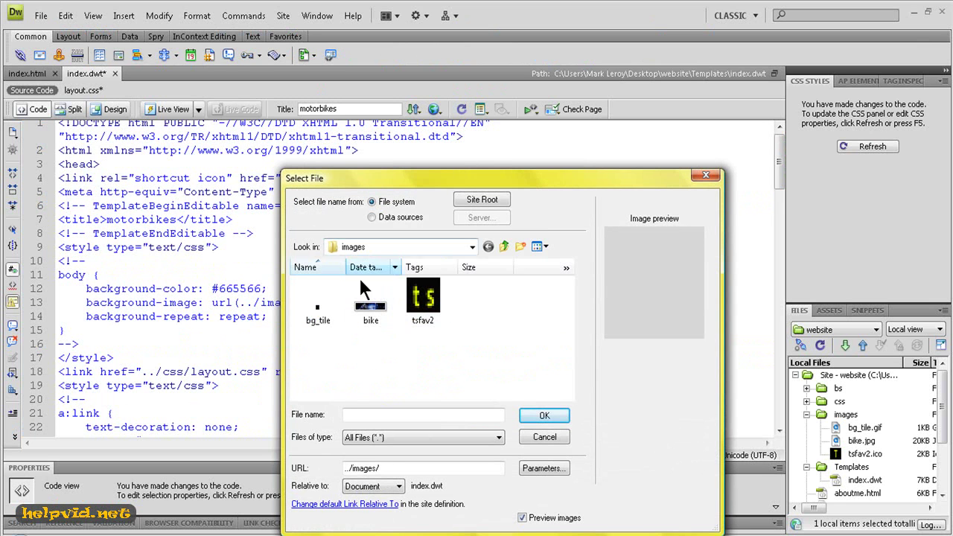
pyautogui.click(427, 307)
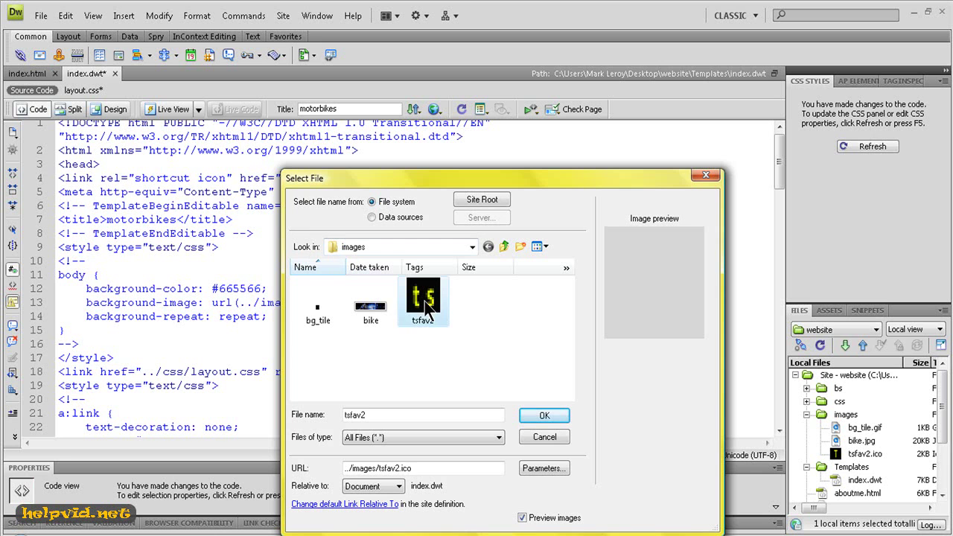
pyautogui.click(543, 418)
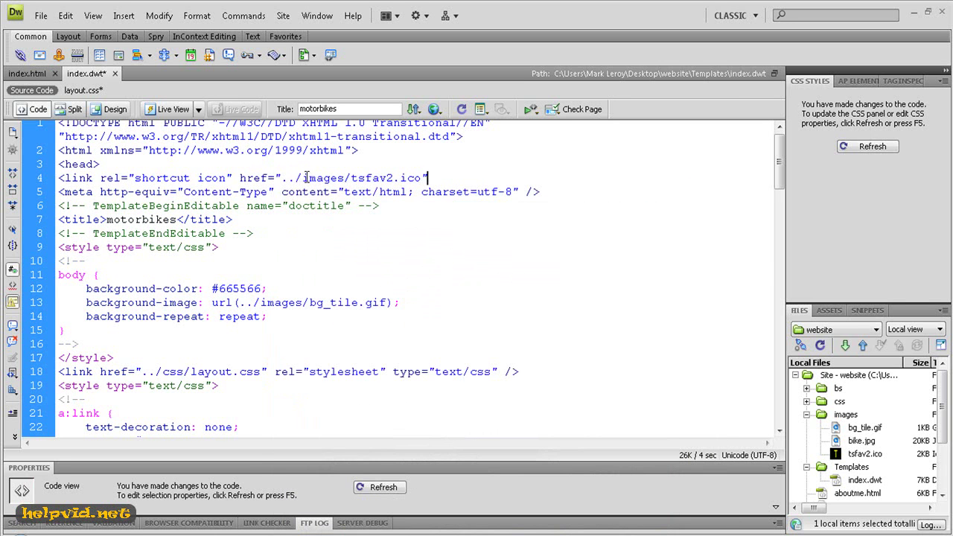
pyautogui.moveTo(303, 177); pyautogui.dragTo(417, 178)
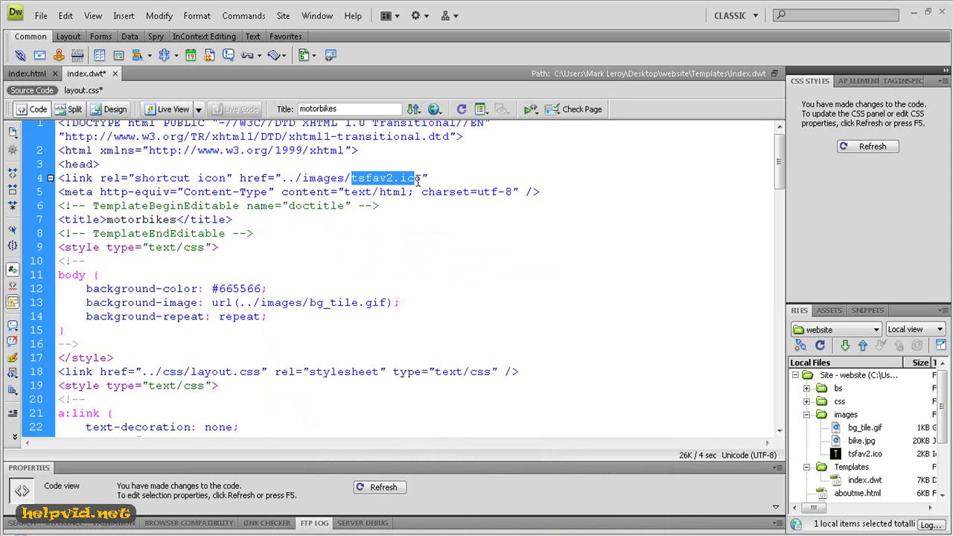
pyautogui.click(430, 178)
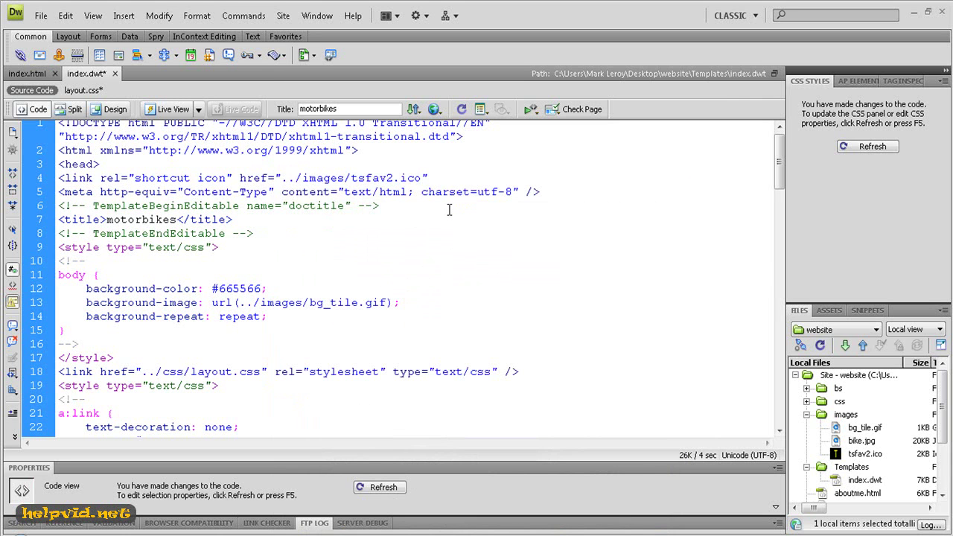
pyautogui.write('/>')
# - Save the template with Save All and update the six pages built from index.dwt
pyautogui.click(868, 148)
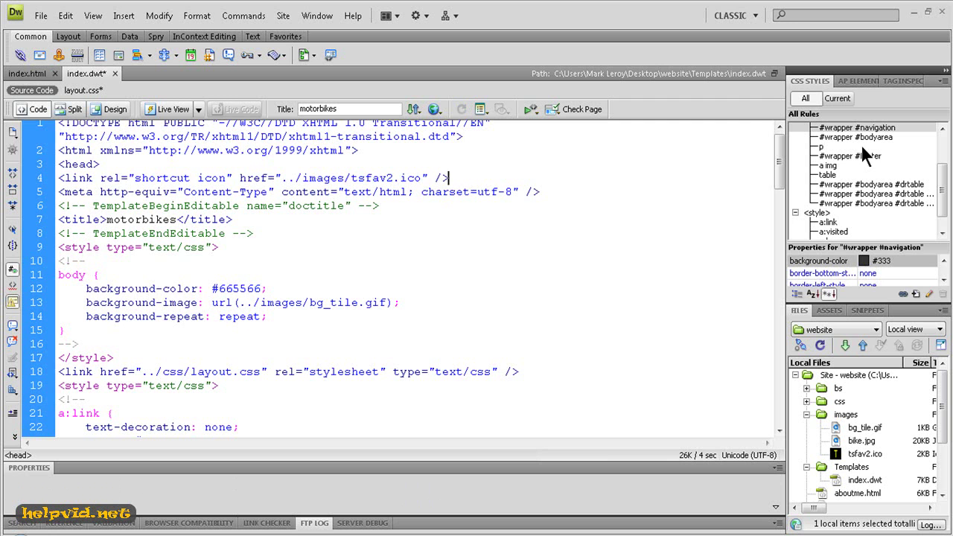
pyautogui.click(109, 109)
pyautogui.click(37, 15)
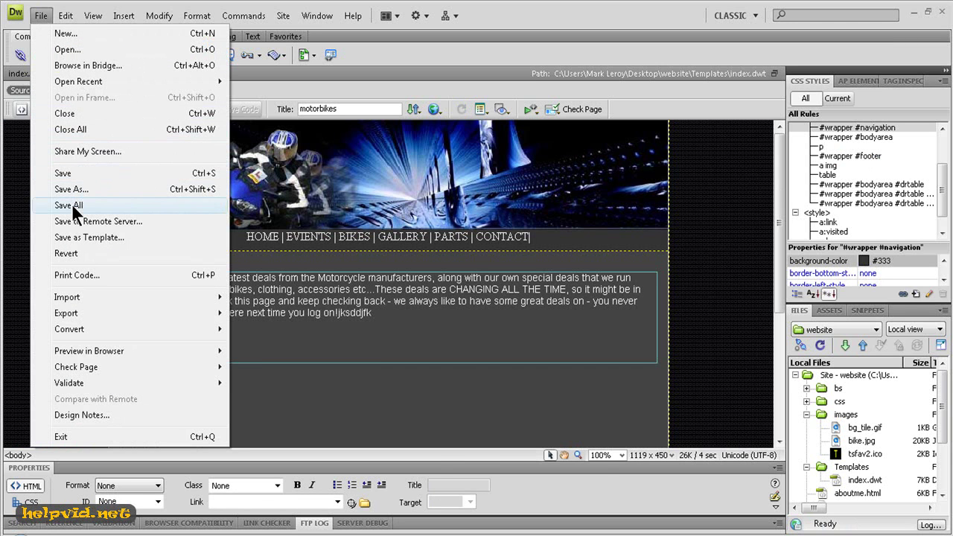
pyautogui.click(72, 204)
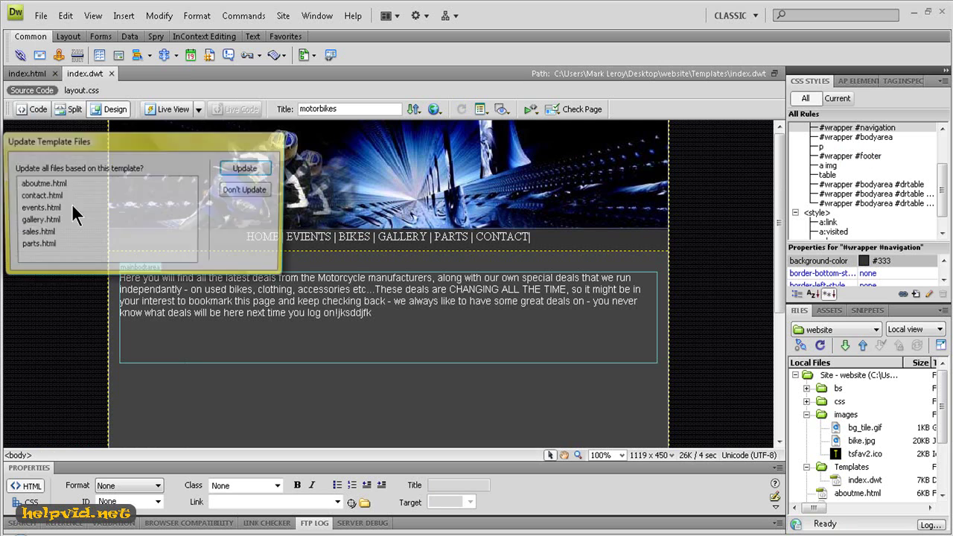
pyautogui.click(259, 166)
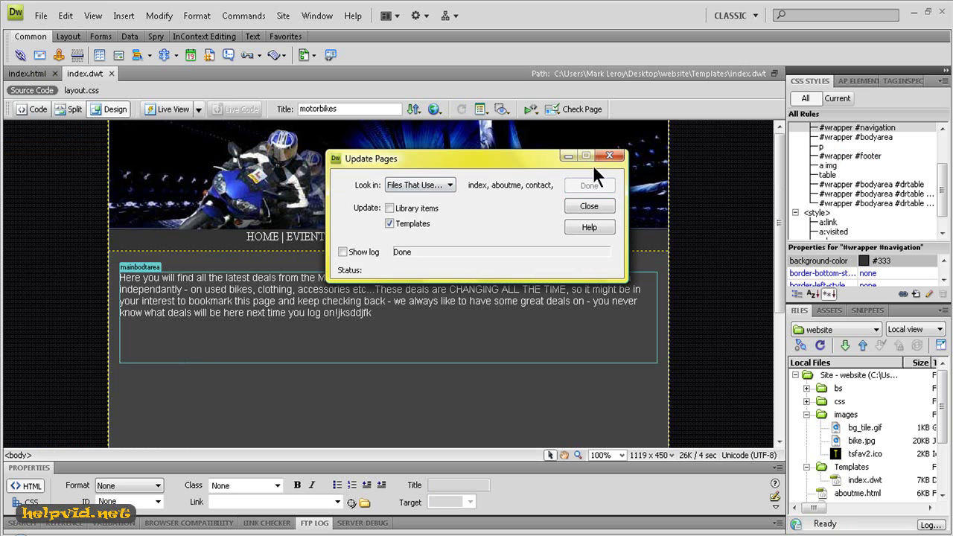
pyautogui.click(609, 155)
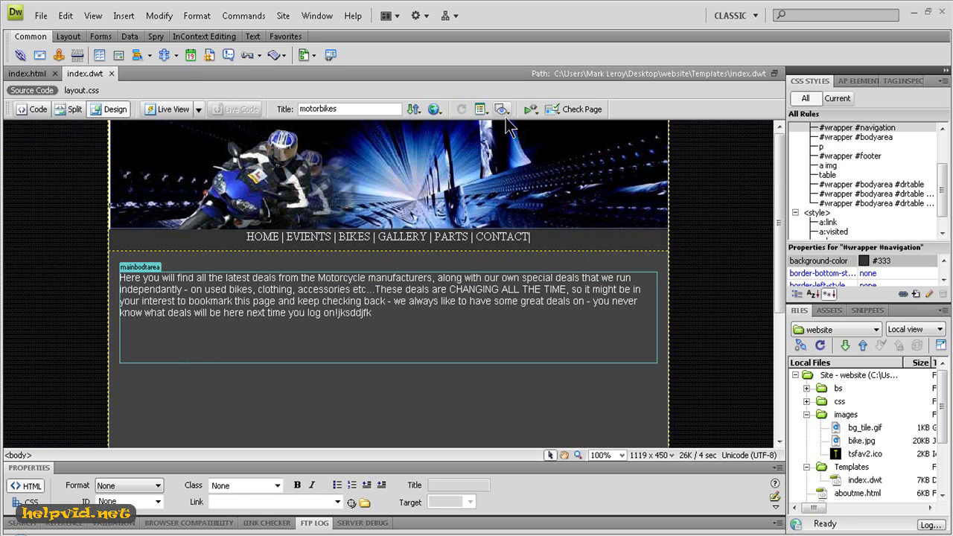
pyautogui.click(434, 110)
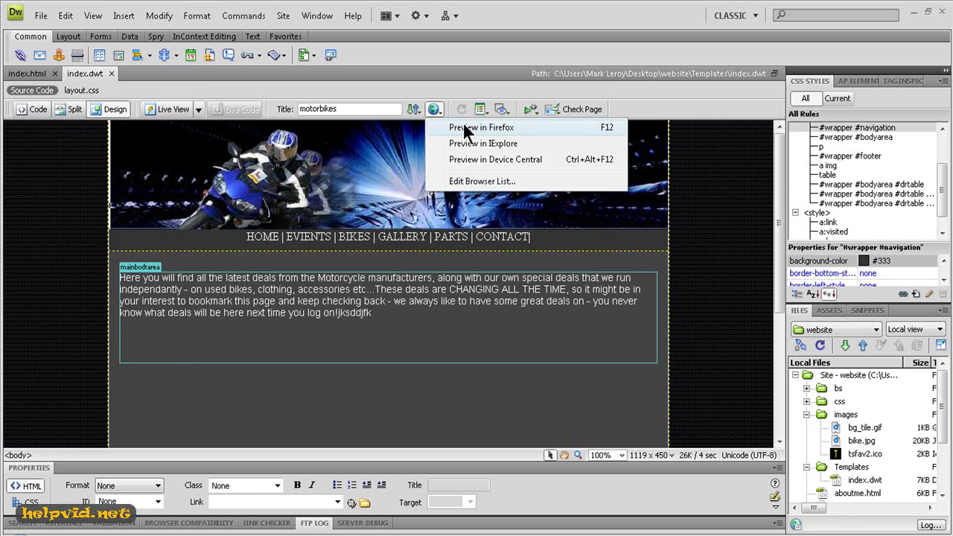
# - Preview the page in Firefox with the ts favicon, close the tsfav.ico tab, and minimize both windows
pyautogui.click(465, 127)
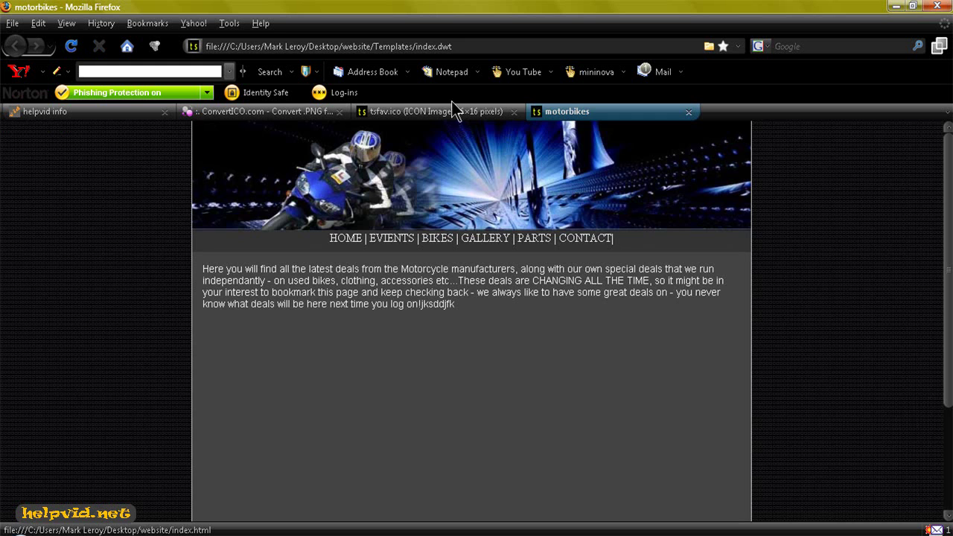
pyautogui.click(514, 111)
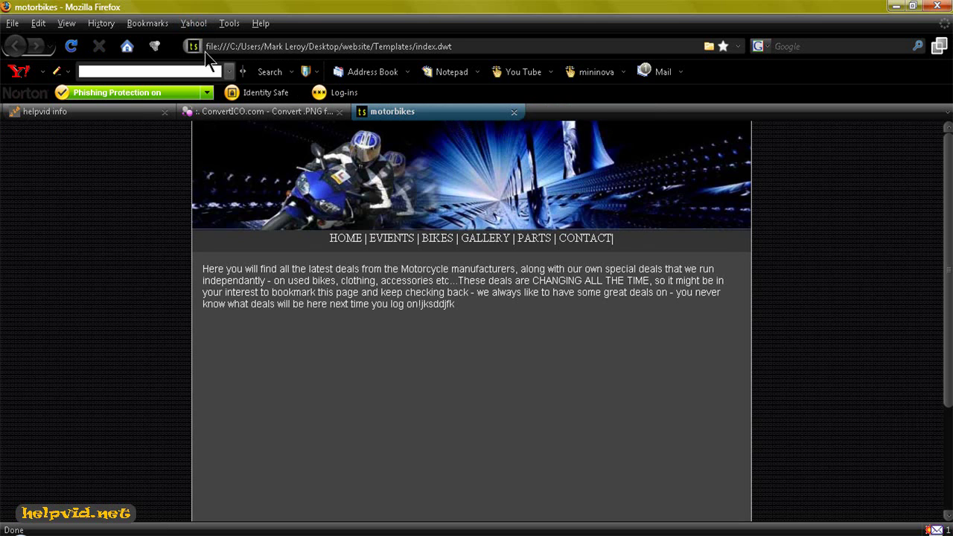
pyautogui.click(896, 7)
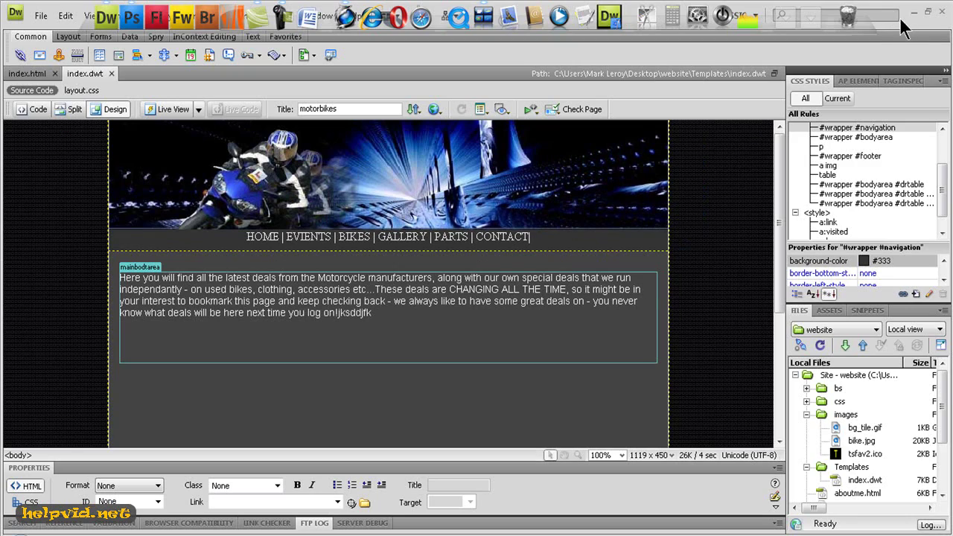
pyautogui.click(915, 13)
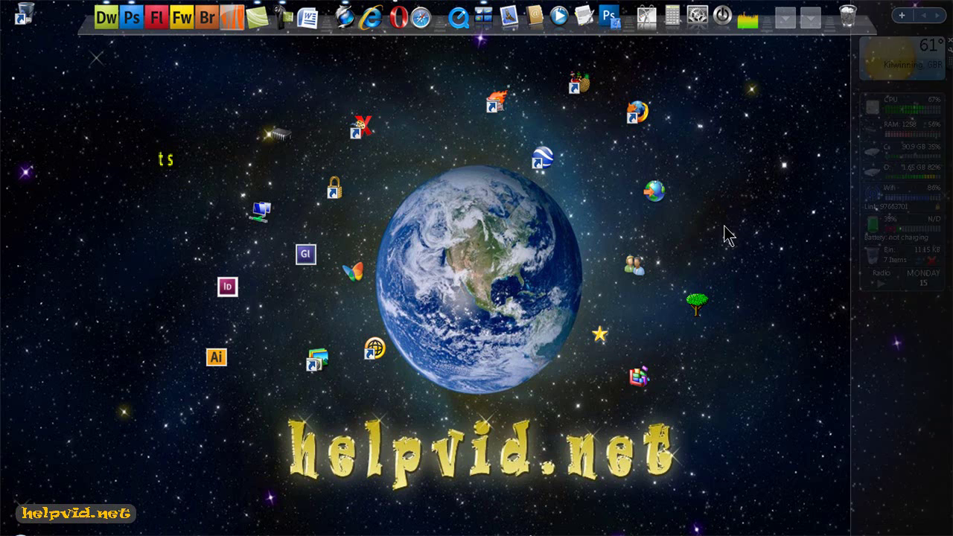